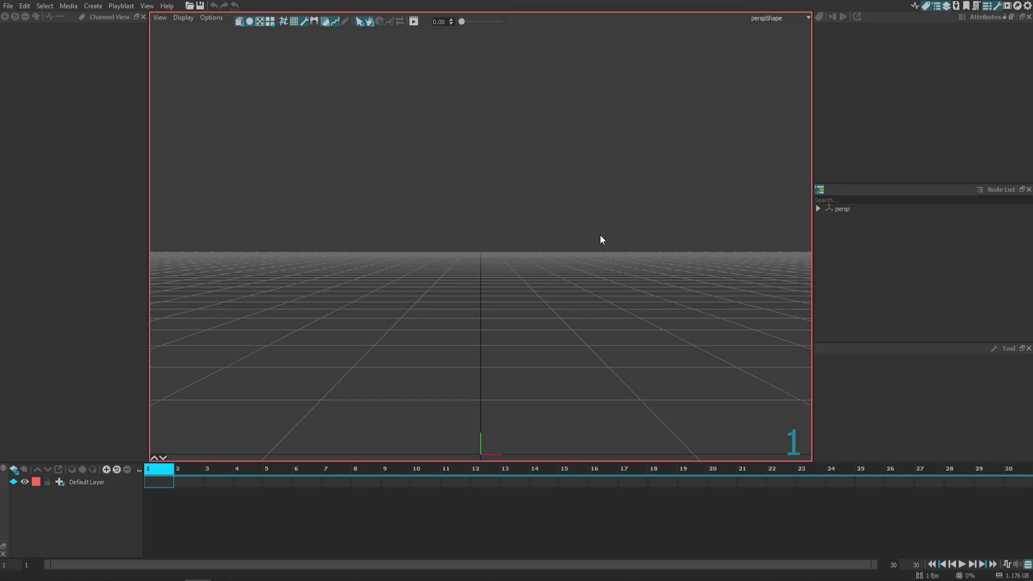
# Step: Load the drums_2.wav audio file through Open Media with the Audio files filter
pyautogui.click(70, 9)
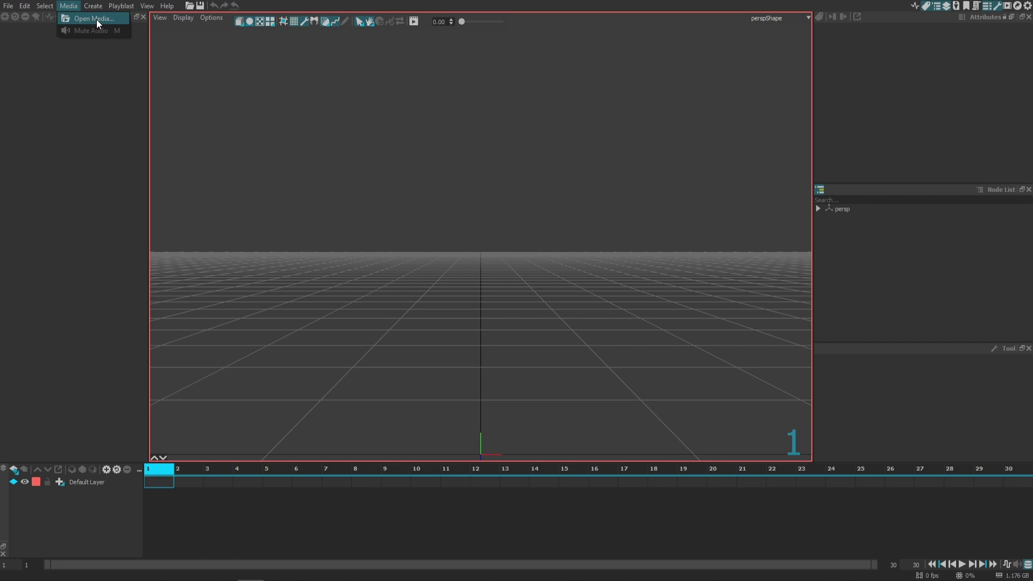
pyautogui.click(96, 19)
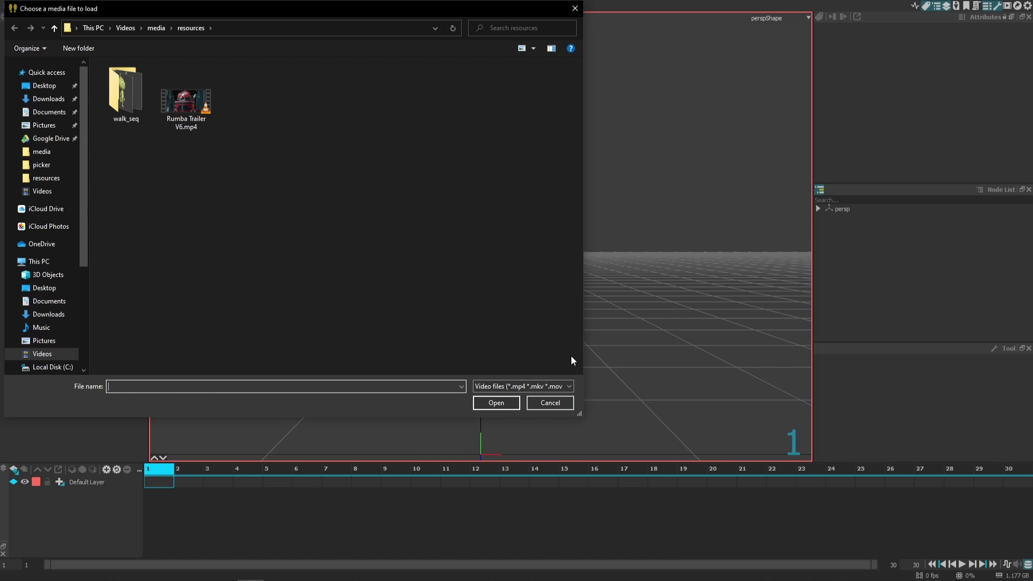
pyautogui.click(550, 387)
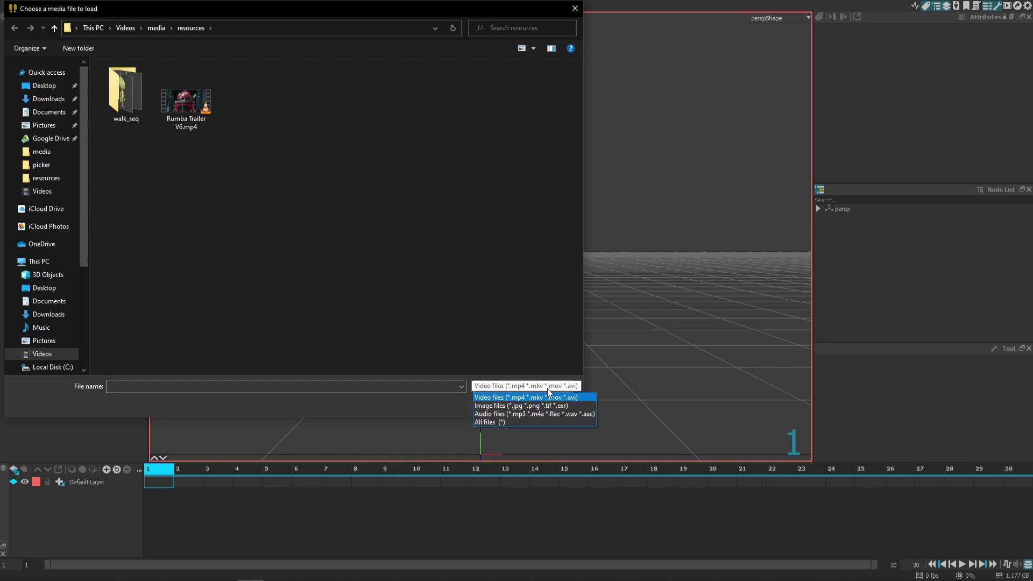
pyautogui.click(518, 415)
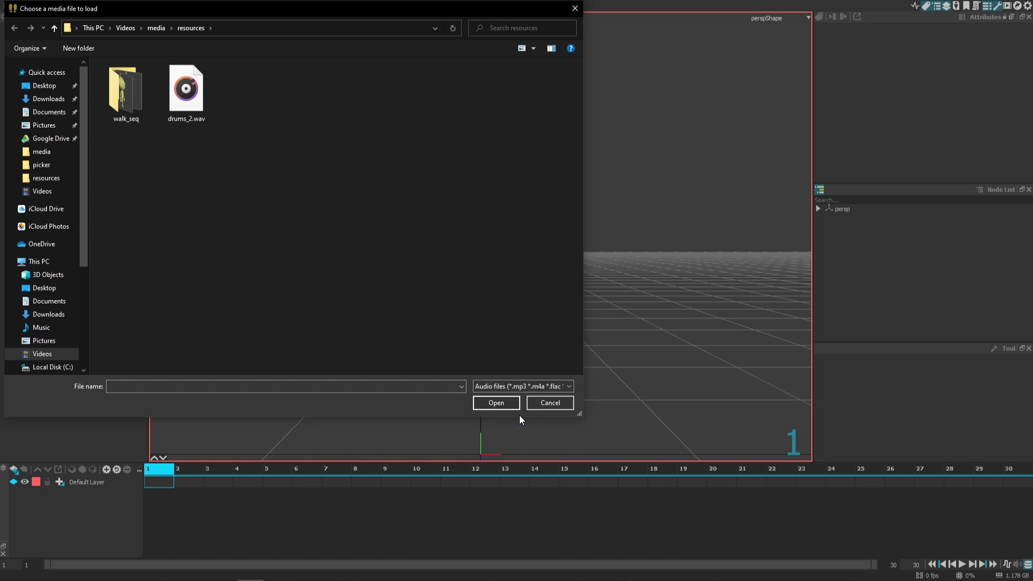
pyautogui.click(186, 94)
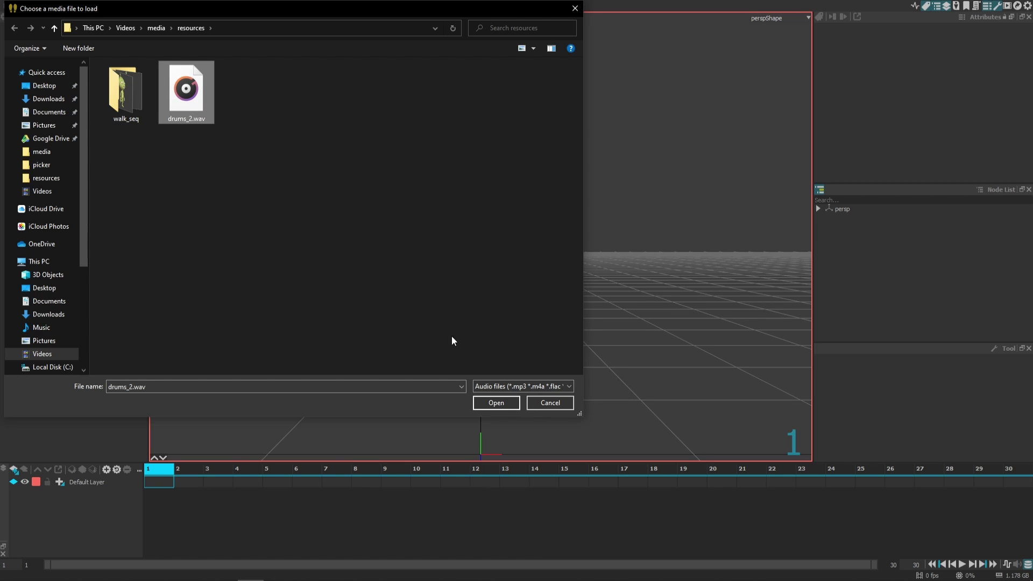
pyautogui.click(496, 403)
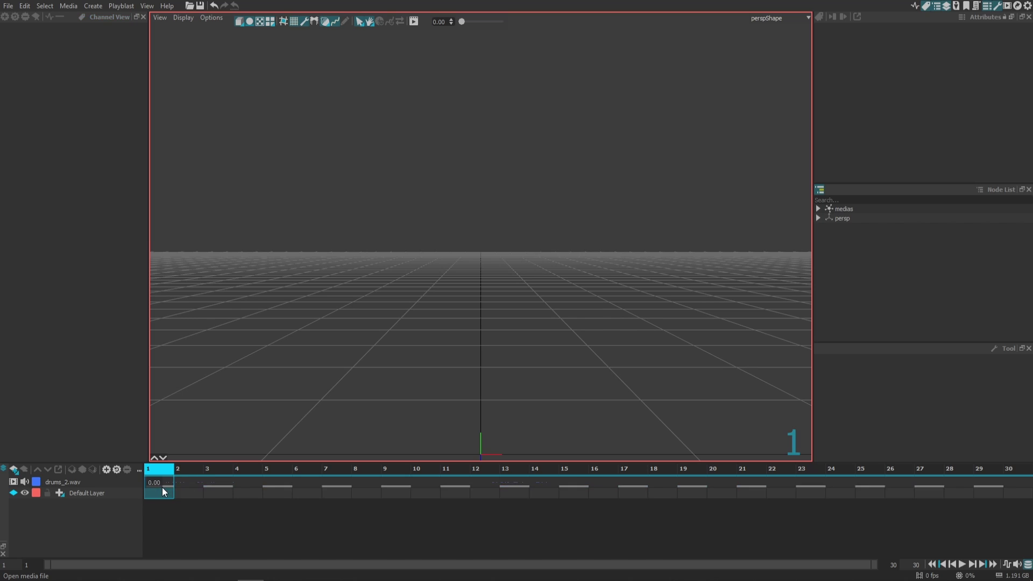
# Step: Set the play range end to frame 500 and enlarge the drums track to show its waveform
pyautogui.click(119, 484)
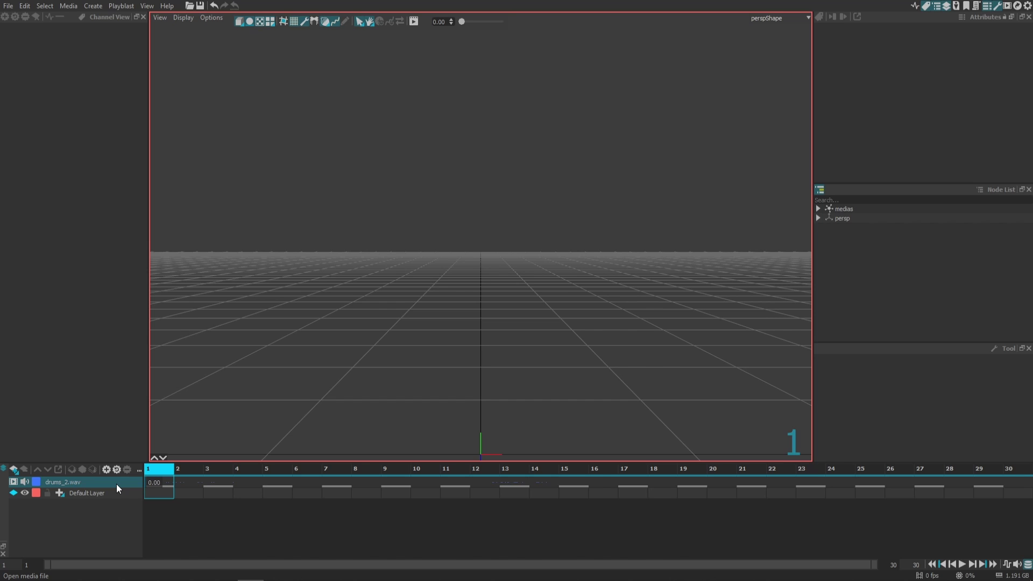
pyautogui.click(206, 483)
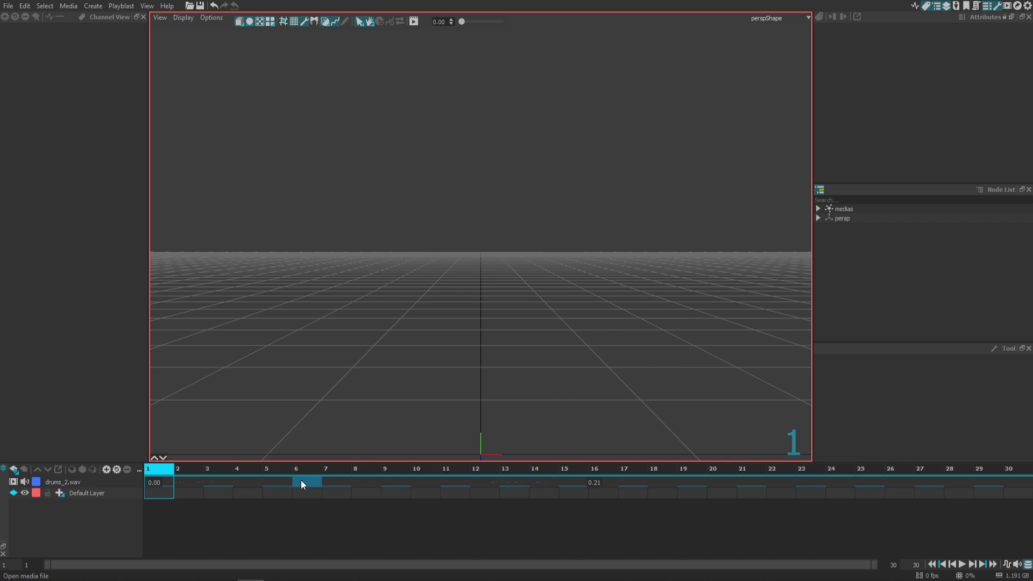
pyautogui.doubleClick(908, 564)
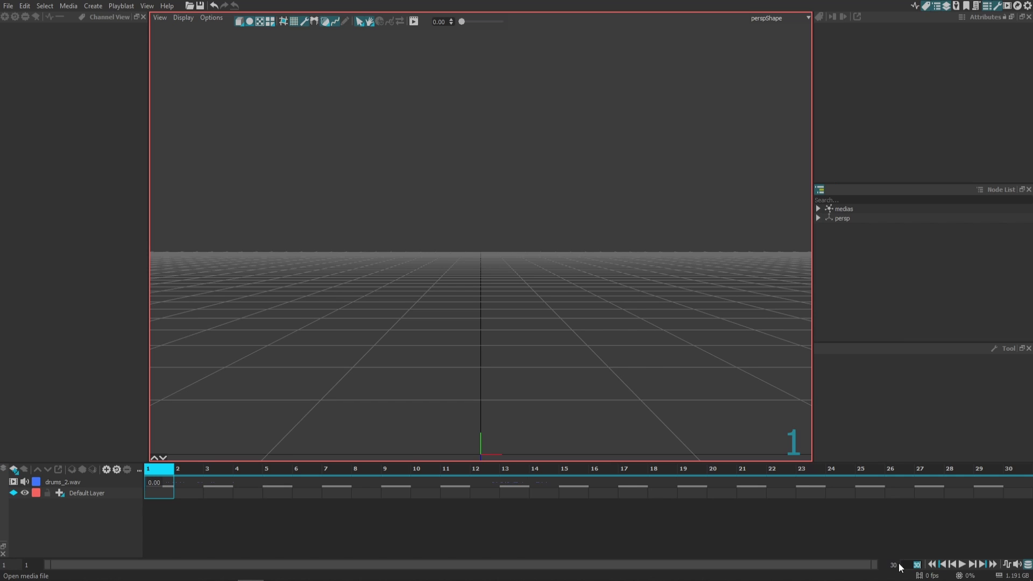
pyautogui.write('500')
pyautogui.press('Return')
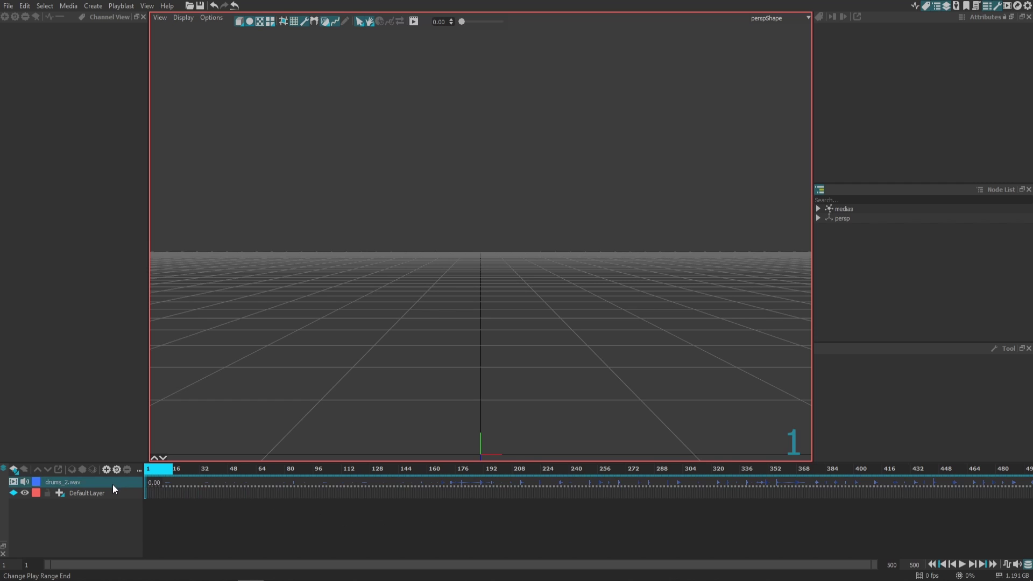
pyautogui.moveTo(112, 487); pyautogui.dragTo(112, 531)
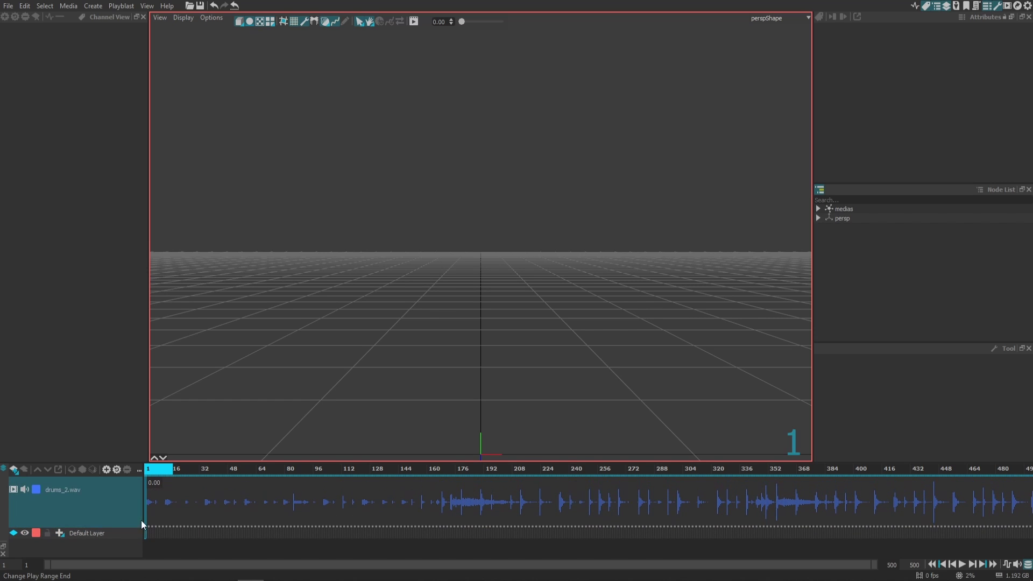
# Step: Play back, toggling the drums mute off and on, then shift the clip later to offset 0.29
pyautogui.press('space')
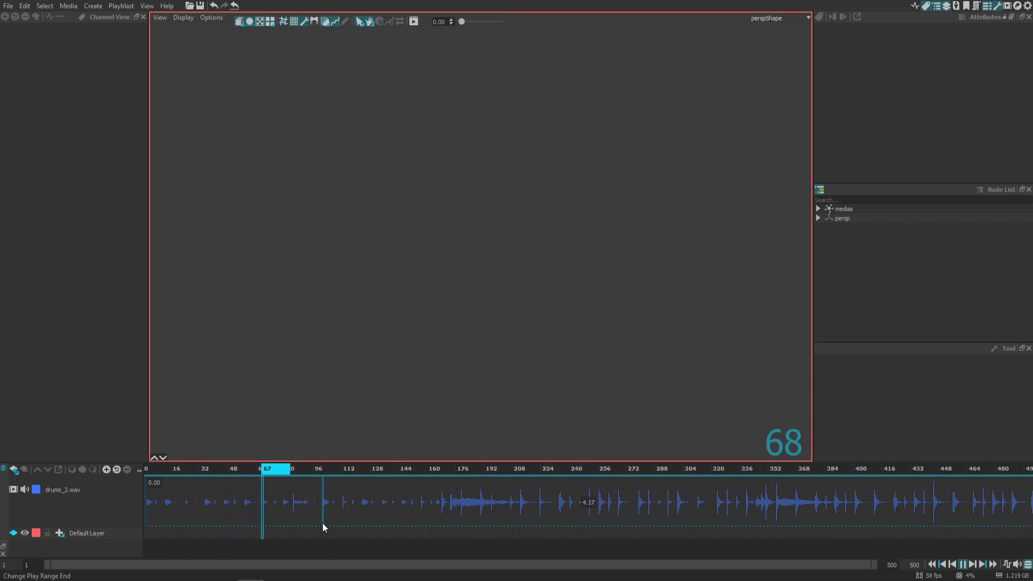
pyautogui.press('space')
pyautogui.click(31, 481)
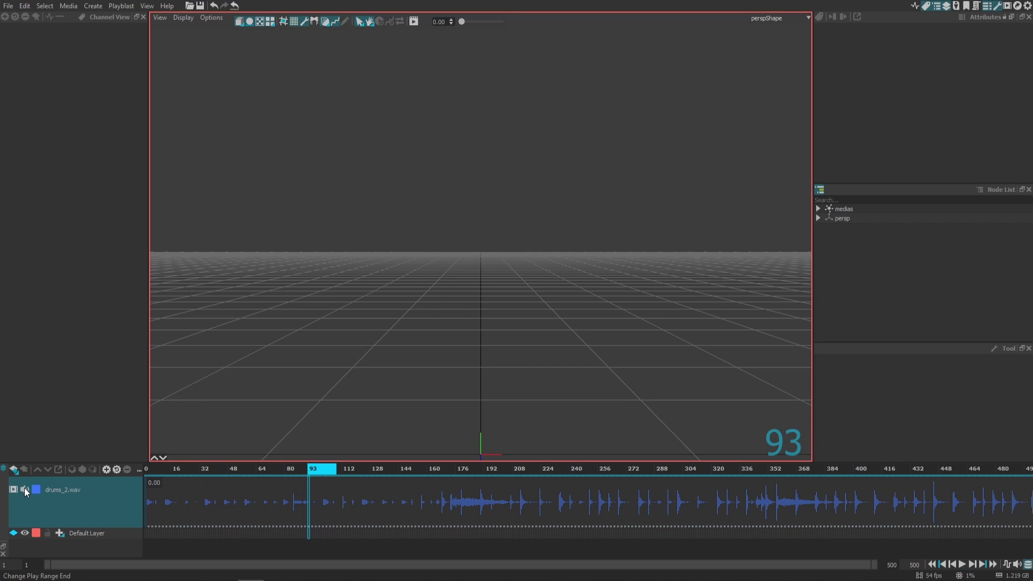
pyautogui.click(24, 489)
pyautogui.press('space')
pyautogui.press('space')
pyautogui.click(24, 489)
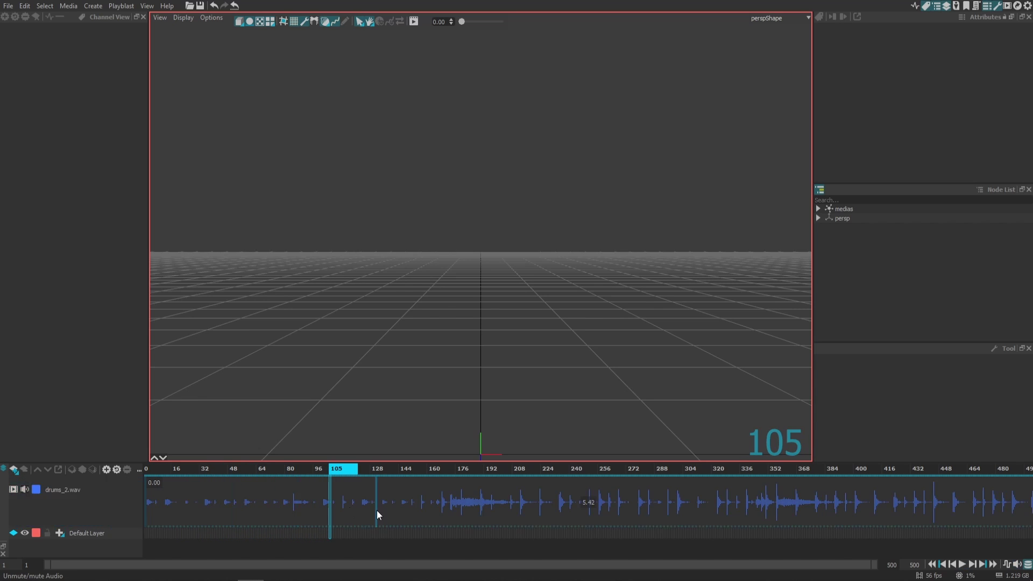
pyautogui.moveTo(394, 504); pyautogui.dragTo(449, 496)
# Step: Split the drums clip at 7.21, move the second piece to offset 9.46, and play it back
pyautogui.rightClick(462, 493)
pyautogui.click(502, 476)
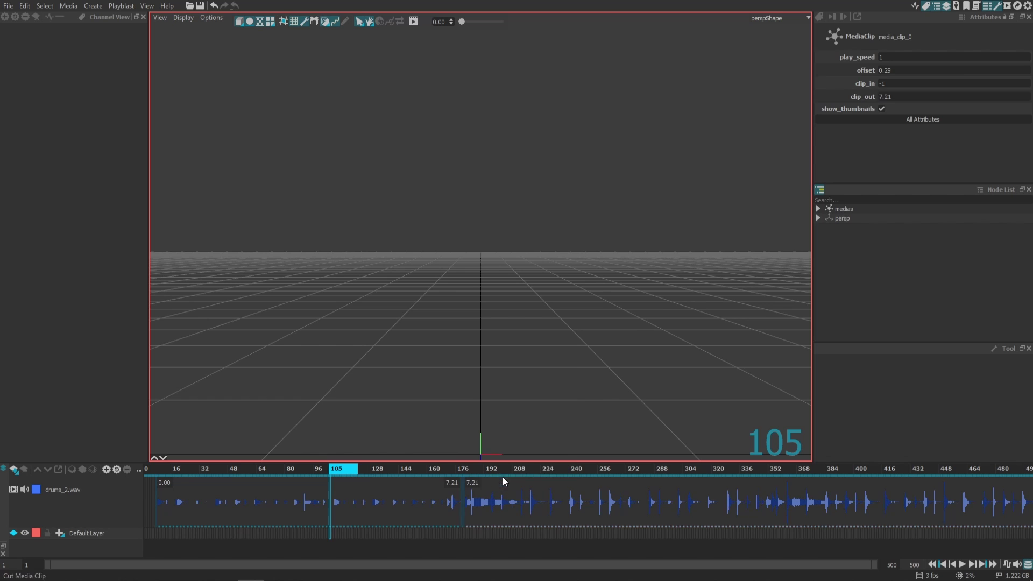
pyautogui.click(348, 496)
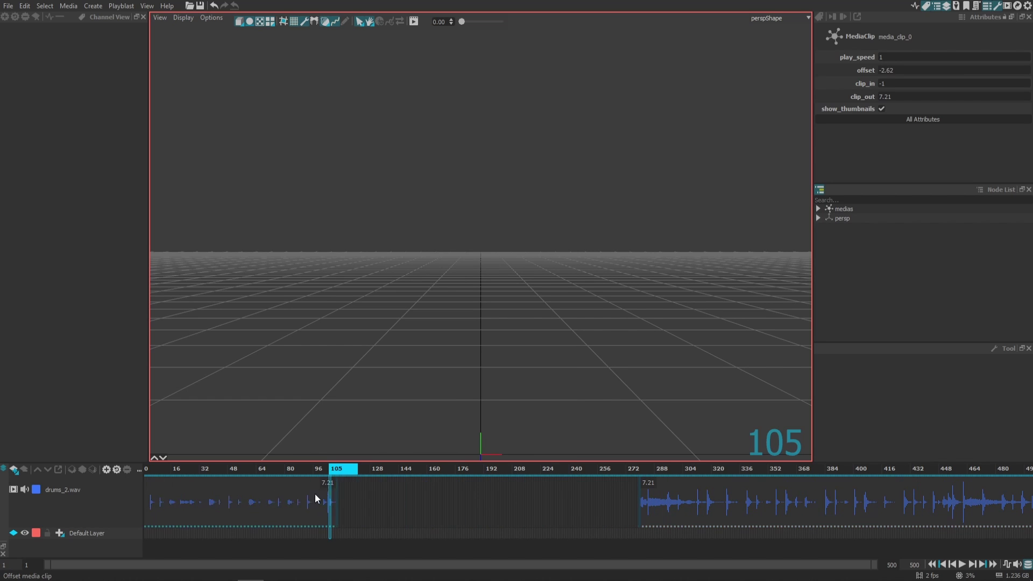
pyautogui.moveTo(327, 494); pyautogui.dragTo(419, 496)
pyautogui.moveTo(706, 495); pyautogui.dragTo(621, 497)
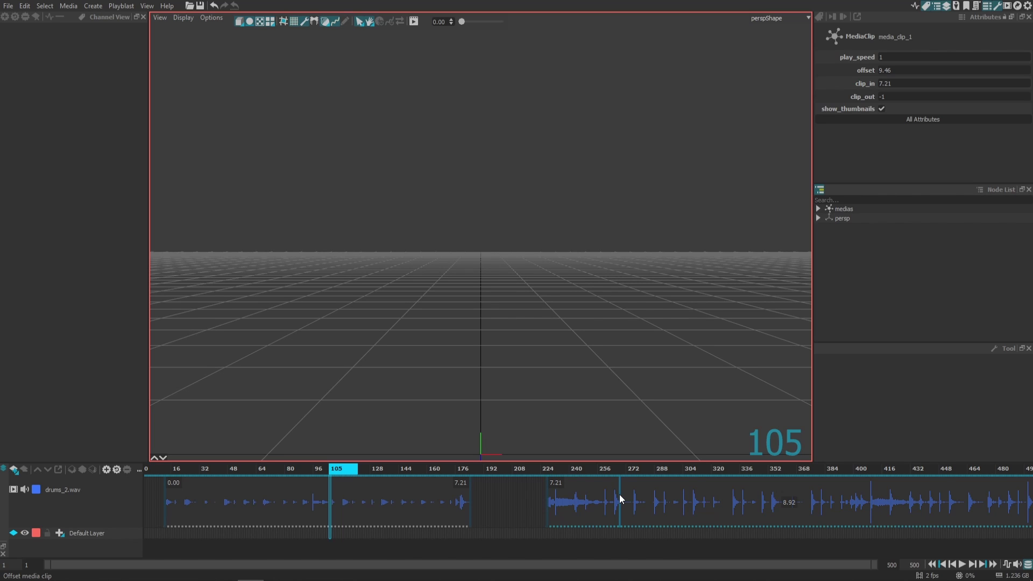
pyautogui.press('space')
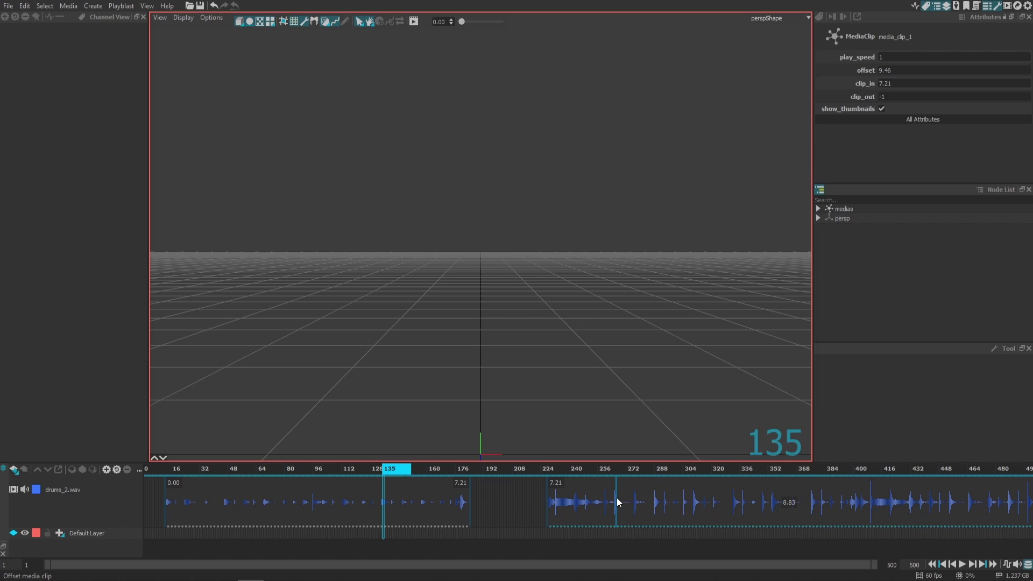
pyautogui.click(15, 470)
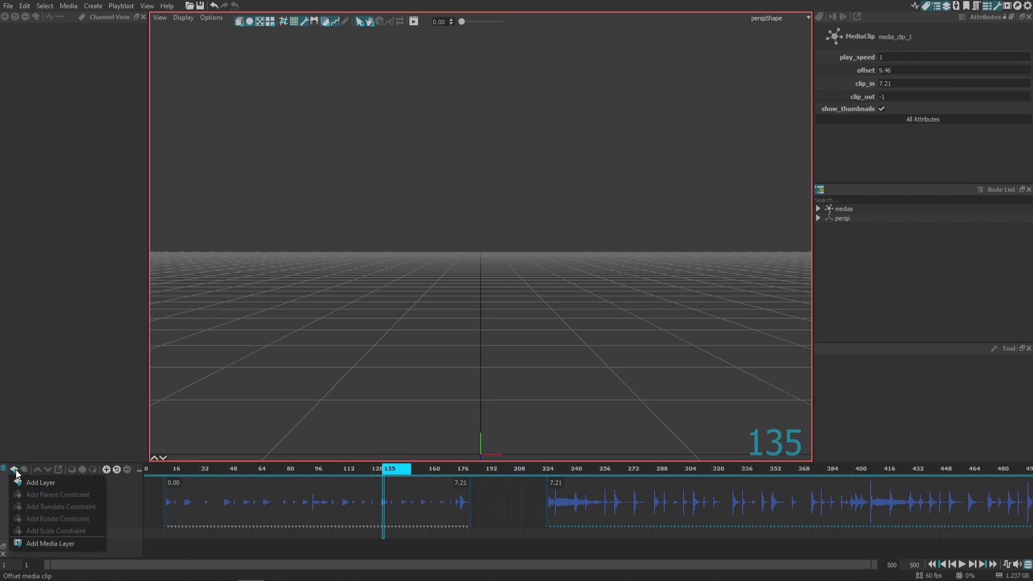
pyautogui.click(68, 543)
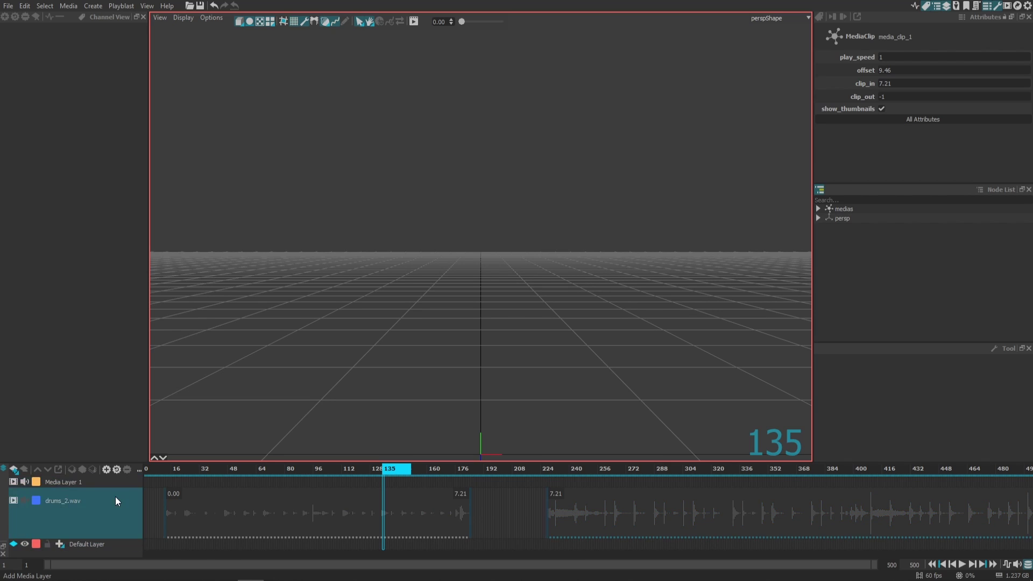
pyautogui.click(121, 483)
pyautogui.moveTo(114, 486); pyautogui.dragTo(112, 534)
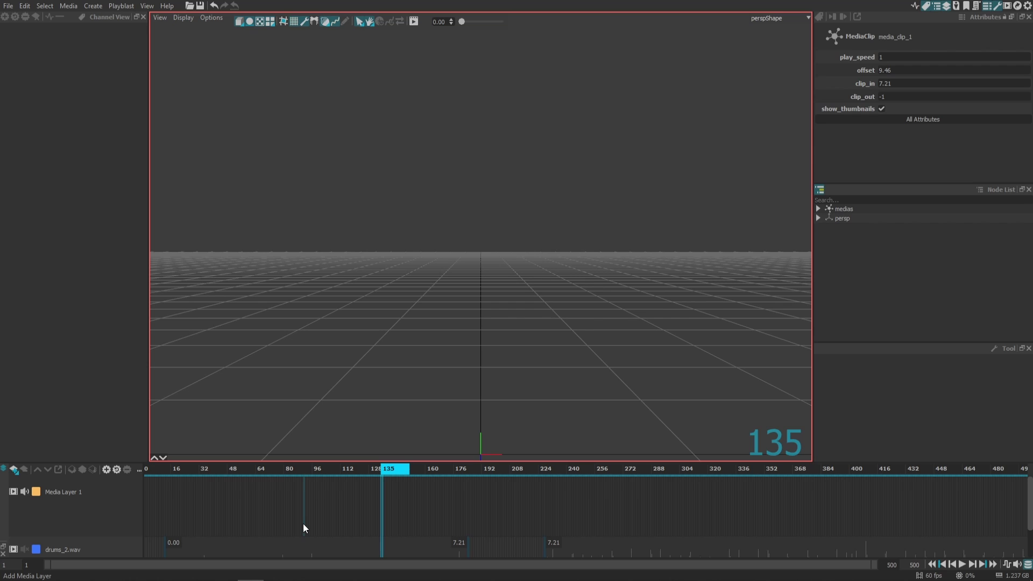
pyautogui.rightClick(185, 517)
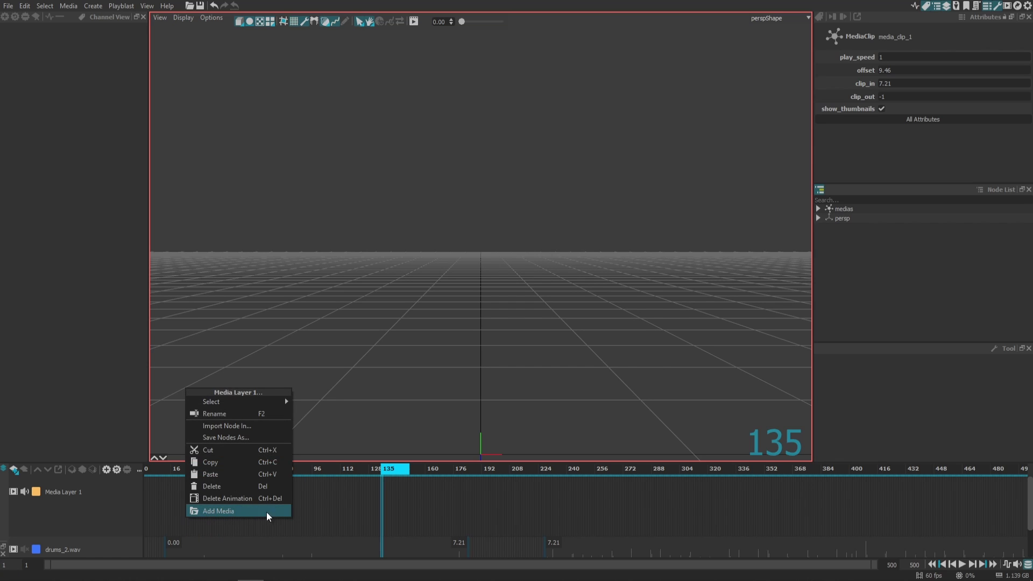
pyautogui.click(186, 529)
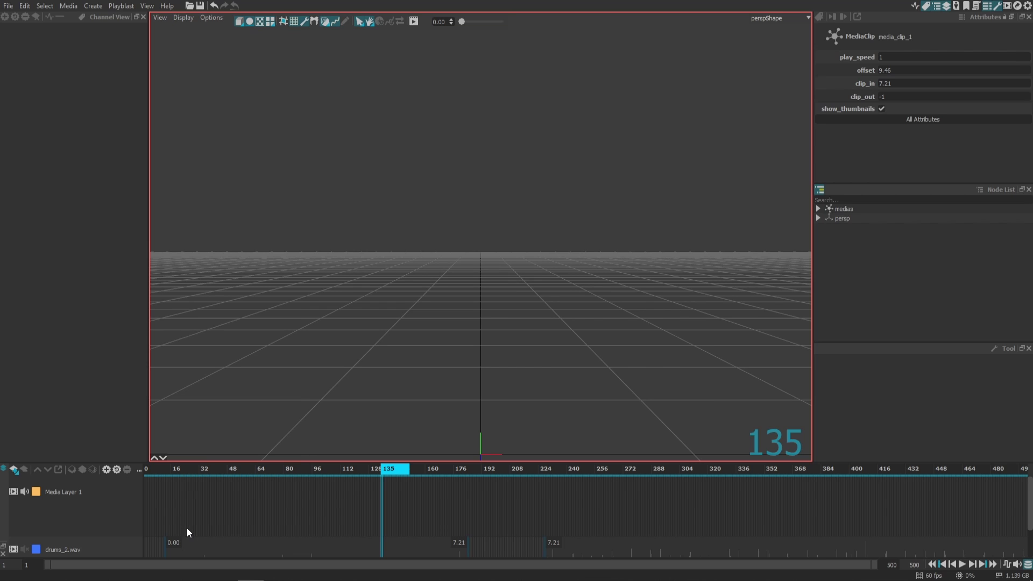
# Step: Drag Rumba Trailer V6.mp4 from Explorer onto Rumba's Media Layer 1
pyautogui.hotkey('alt', 'Tab')
pyautogui.hotkey('alt', 'Tab')
pyautogui.hotkey('alt', 'Tab')
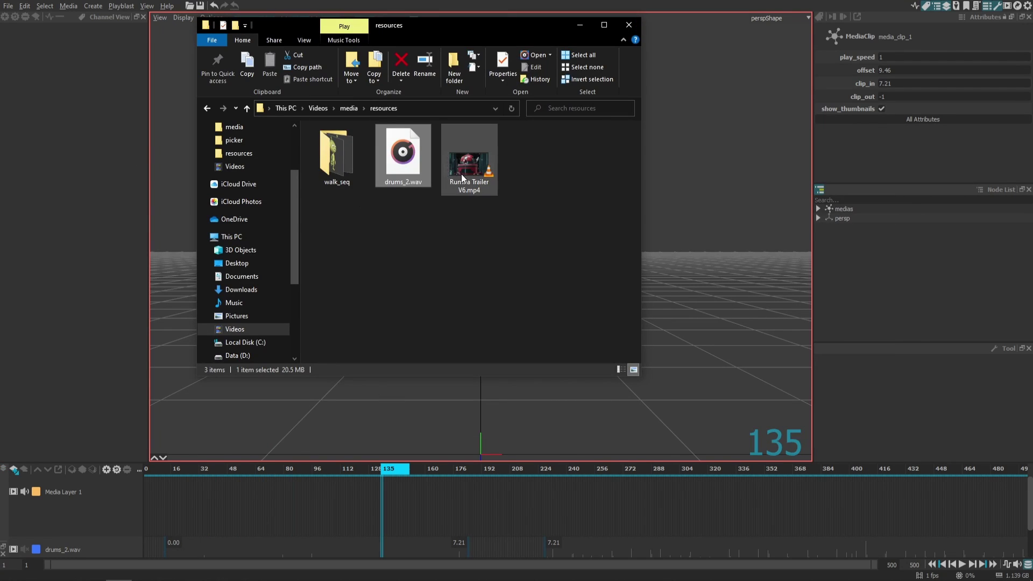
pyautogui.click(467, 164)
pyautogui.moveTo(535, 234); pyautogui.dragTo(159, 519)
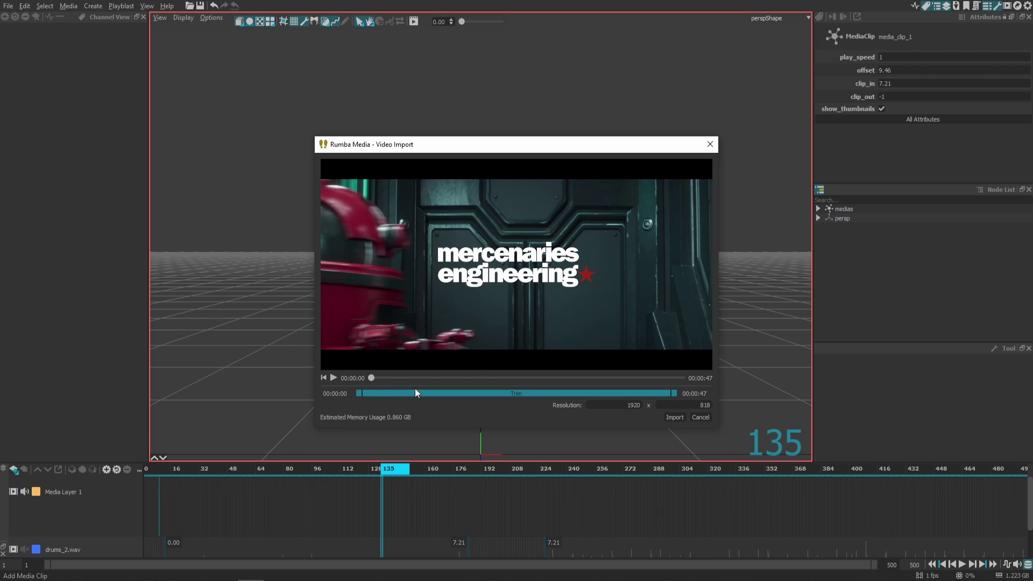
# Step: Preview the trailer, trim it to about its first second, and import it as media_clip_0
pyautogui.click(334, 378)
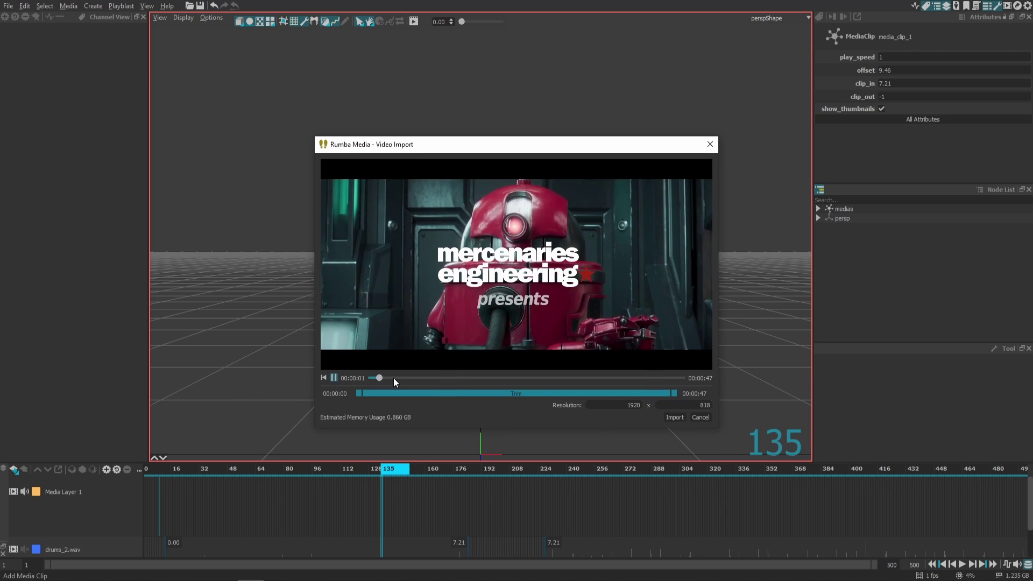
pyautogui.moveTo(385, 376)
pyautogui.mouseDown()
pyautogui.moveTo(500, 383)
pyautogui.moveTo(375, 377)
pyautogui.moveTo(392, 378)
pyautogui.mouseUp()
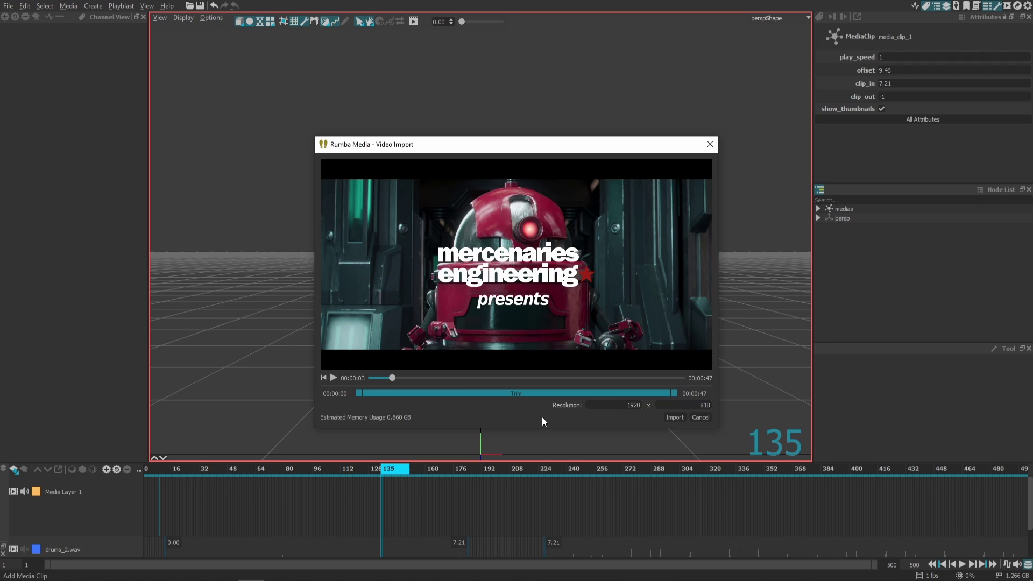
pyautogui.moveTo(676, 394); pyautogui.dragTo(382, 392)
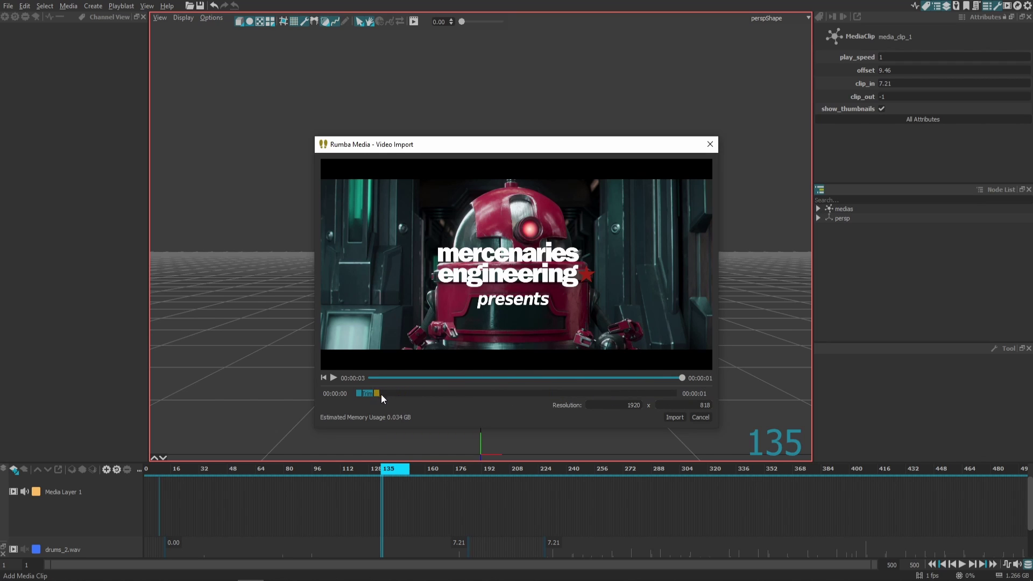
pyautogui.click(679, 418)
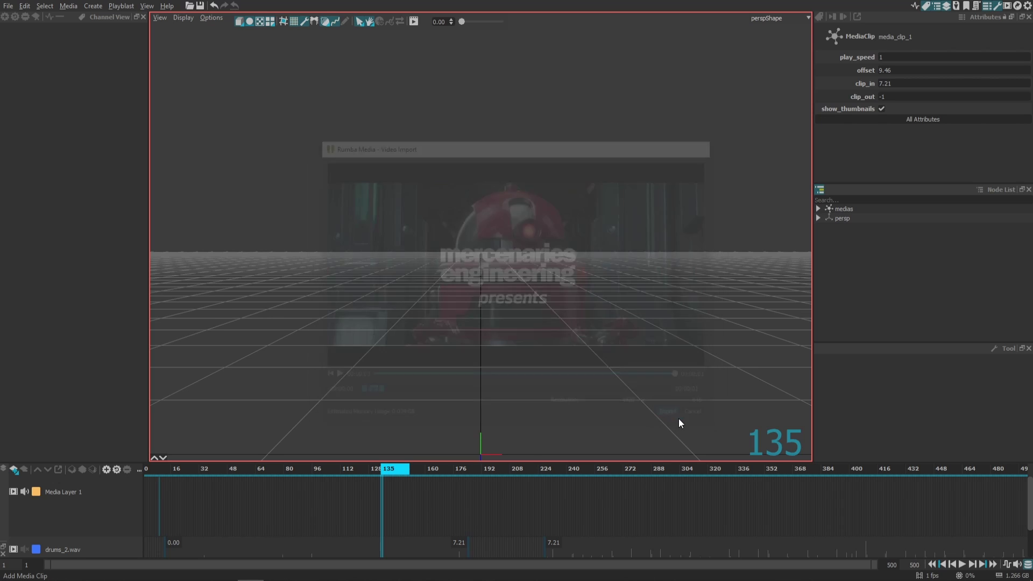
# Step: Place the trailer clip near the layer start and toggle its waveform display on and back off
pyautogui.click(166, 519)
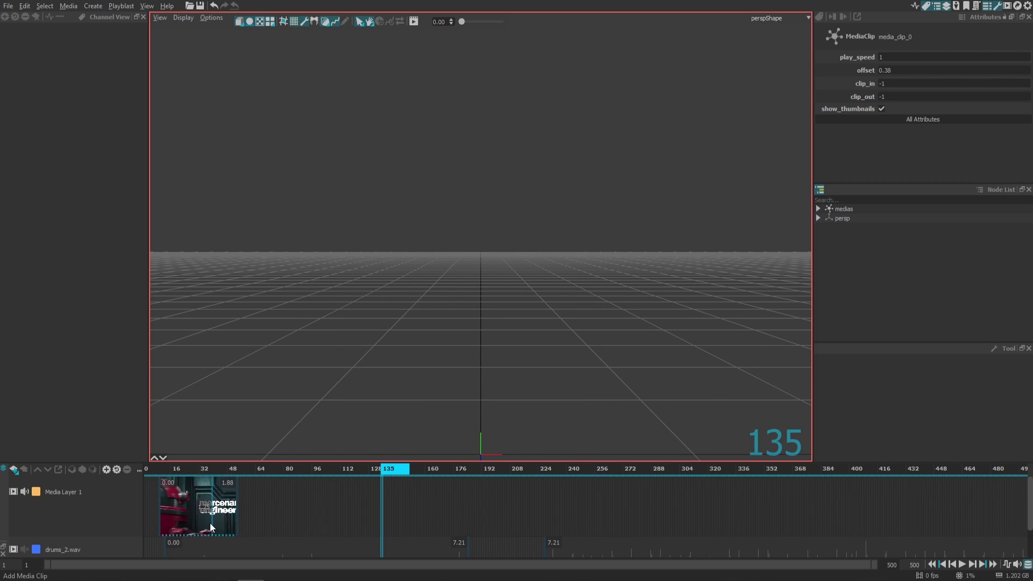
pyautogui.moveTo(210, 522); pyautogui.dragTo(162, 482)
pyautogui.rightClick(192, 500)
pyautogui.click(240, 495)
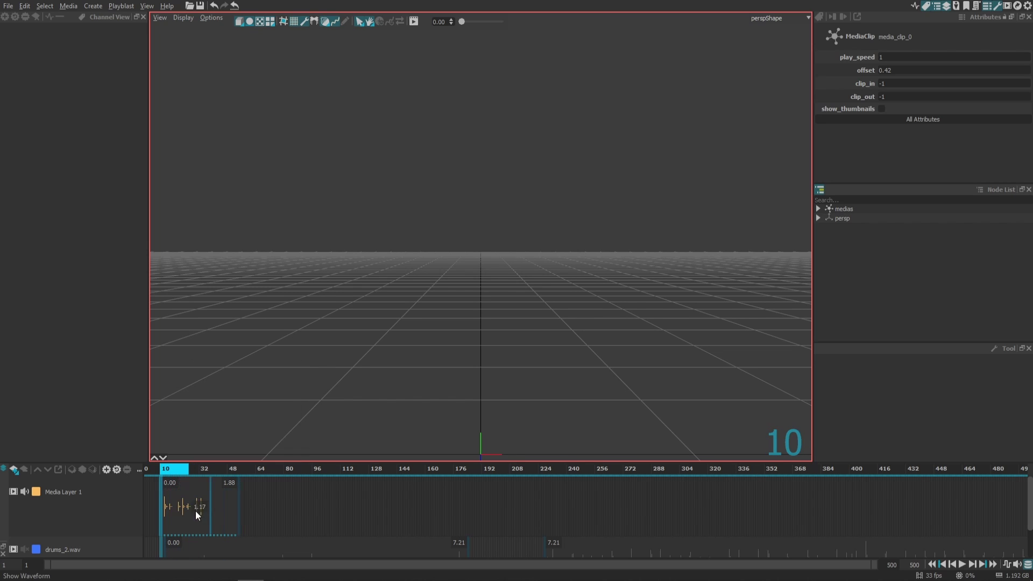
pyautogui.moveTo(176, 479); pyautogui.dragTo(193, 509)
pyautogui.rightClick(206, 507)
pyautogui.click(249, 573)
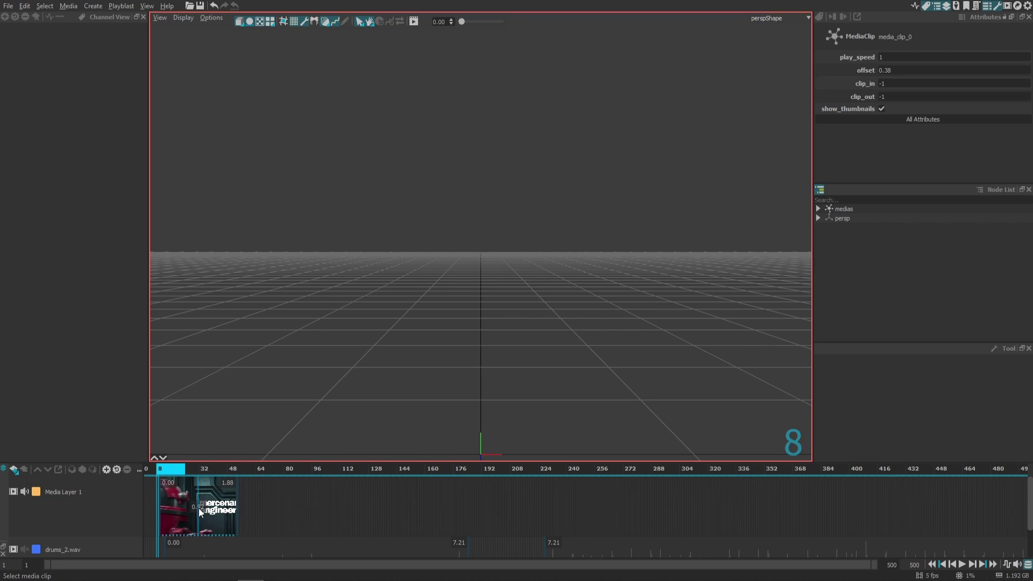
# Step: Cut the trailer clip at 0.92, move and slip its second half, and nudge the first to offset 0.79
pyautogui.rightClick(198, 508)
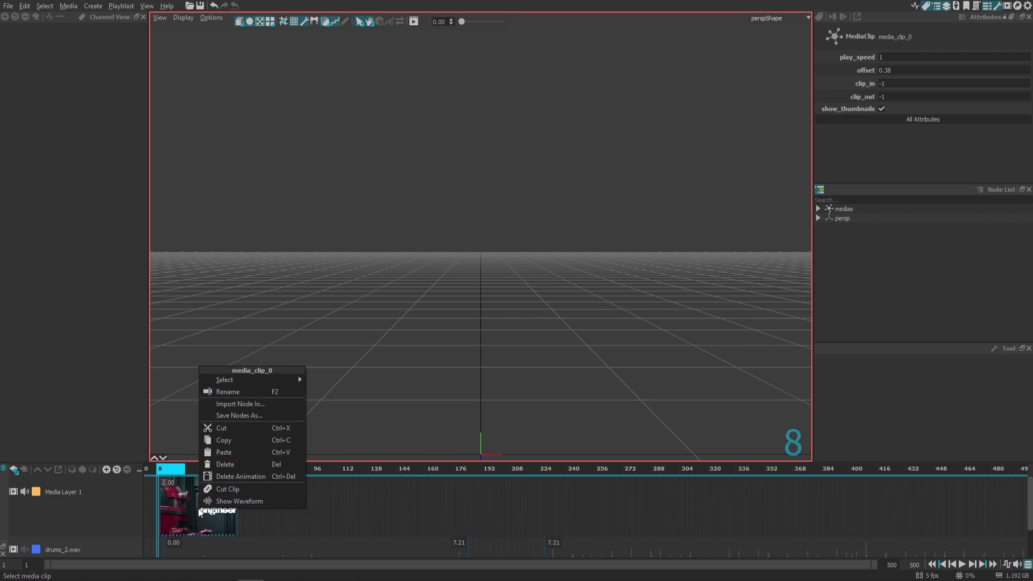
pyautogui.click(227, 490)
pyautogui.moveTo(218, 518); pyautogui.dragTo(324, 529)
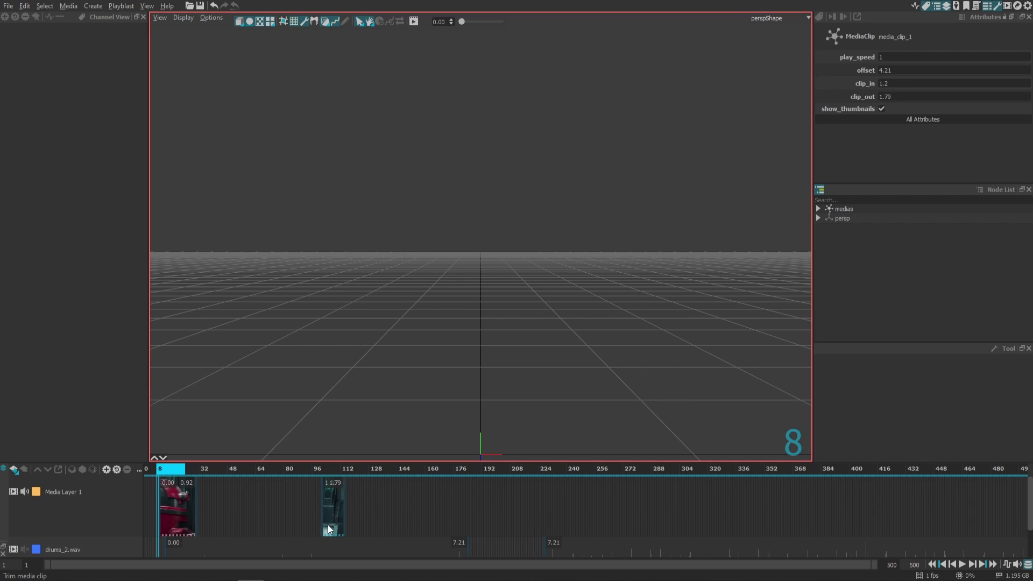
pyautogui.moveTo(329, 524); pyautogui.dragTo(491, 521)
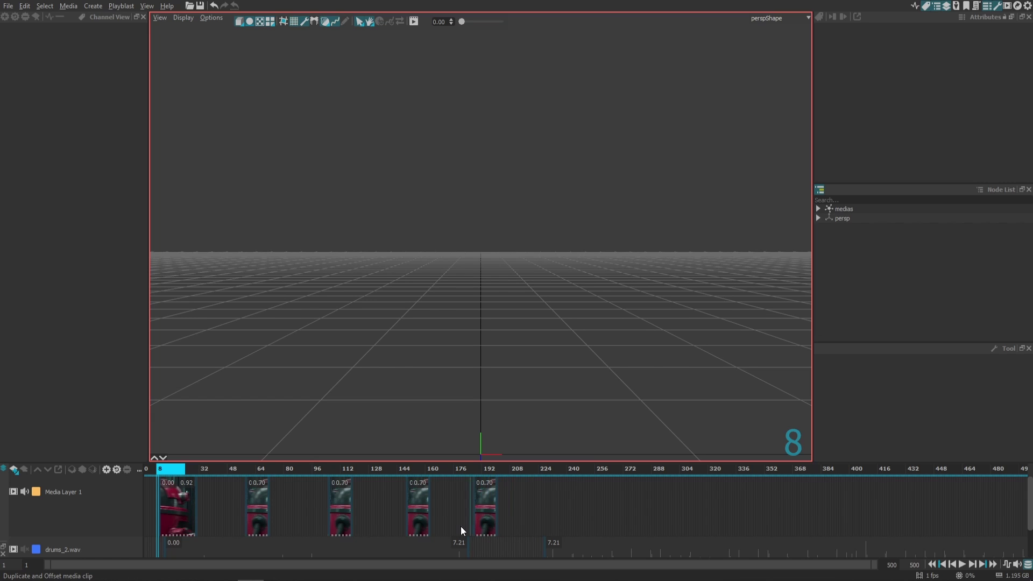
pyautogui.moveTo(178, 520); pyautogui.dragTo(192, 521)
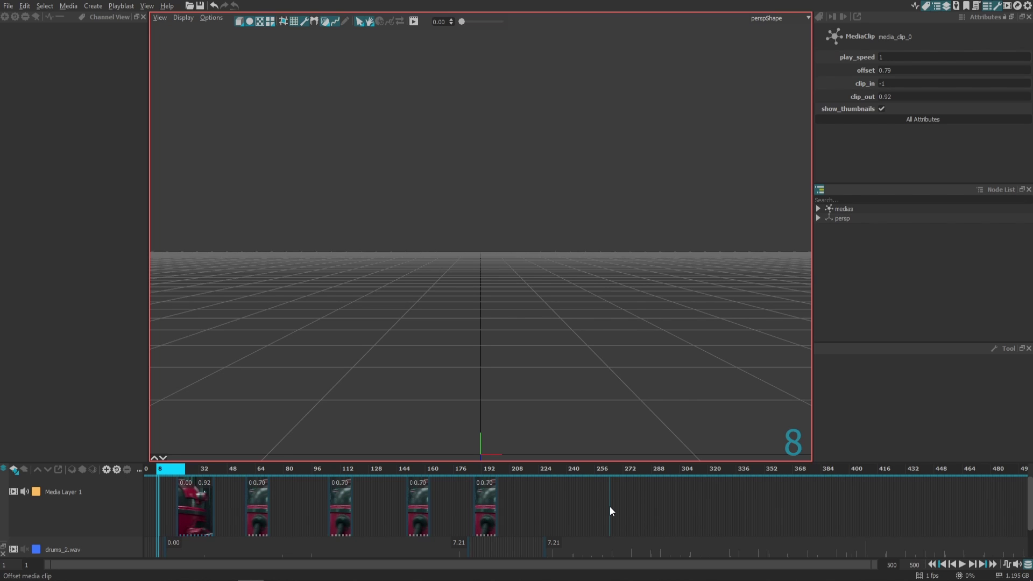
# Step: Add walk_seq_020.jpg from the walk_seq folder to Media Layer 1 as a full image sequence
pyautogui.rightClick(534, 512)
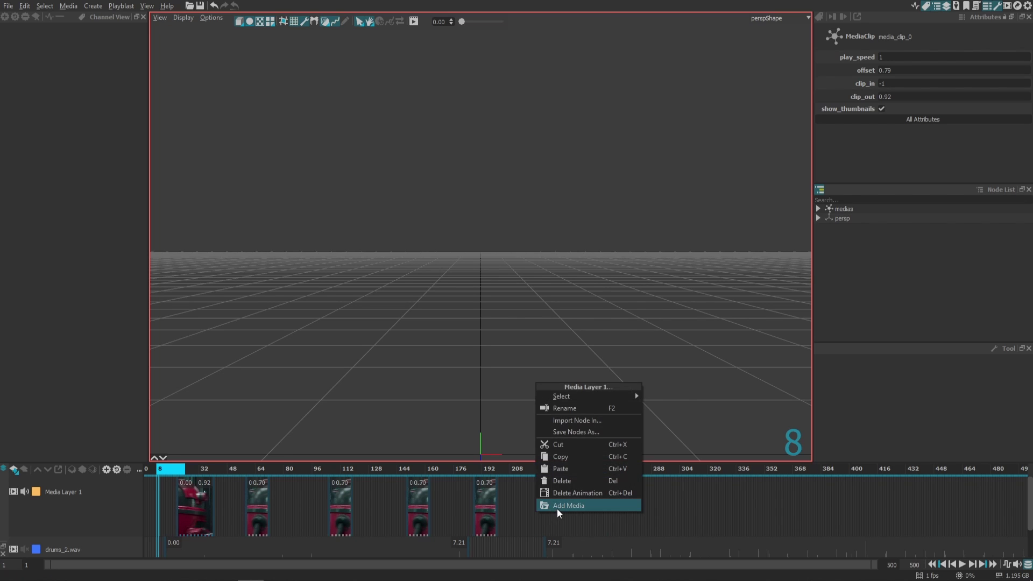
pyautogui.click(557, 508)
pyautogui.click(531, 386)
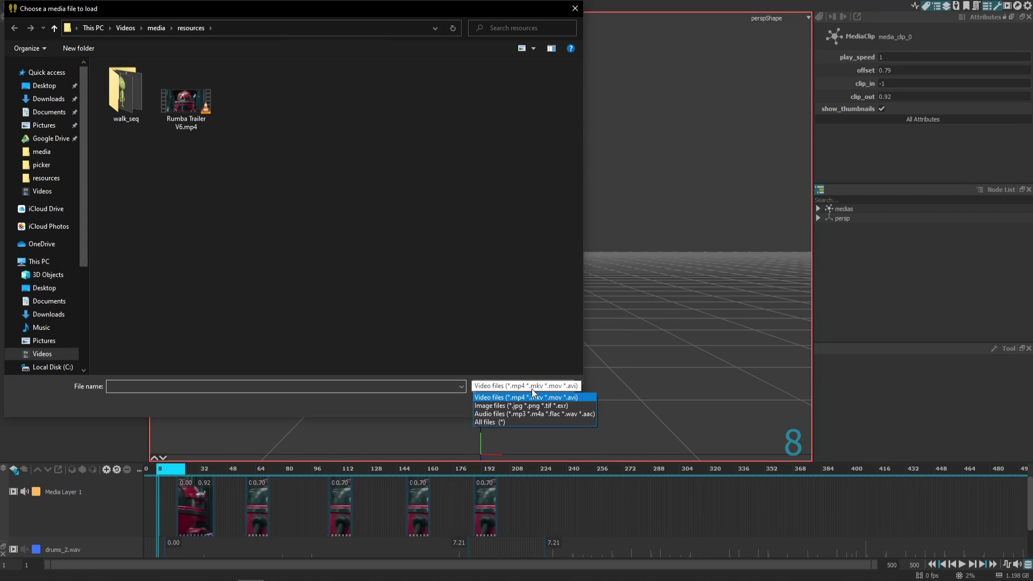
pyautogui.click(534, 406)
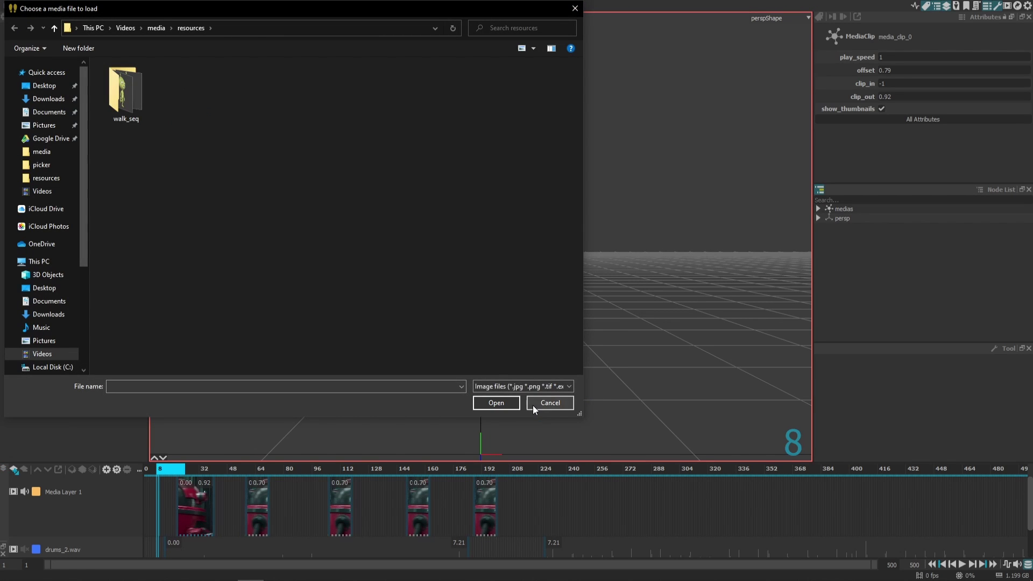
pyautogui.doubleClick(128, 105)
pyautogui.click(135, 109)
pyautogui.click(302, 238)
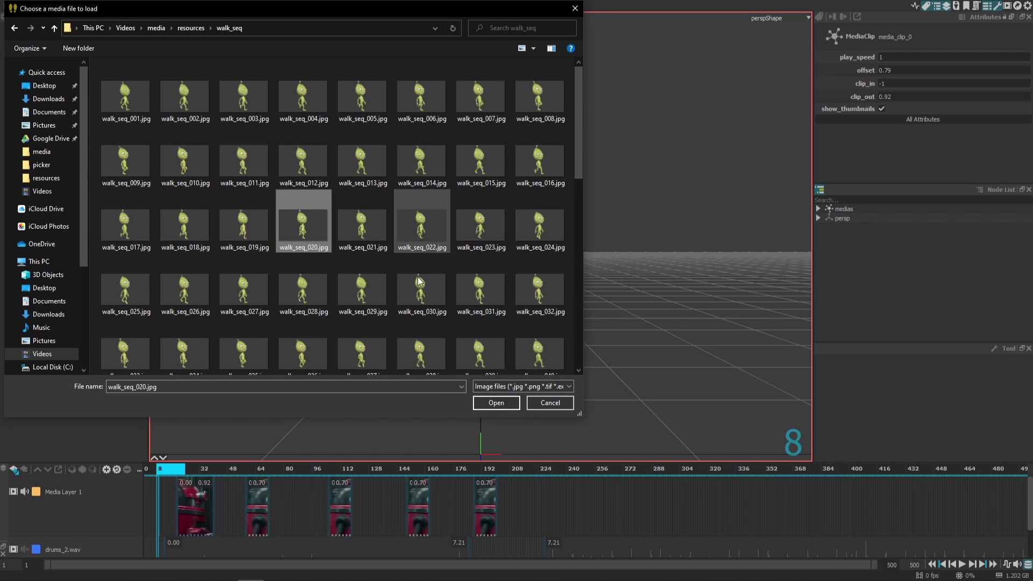
pyautogui.click(496, 402)
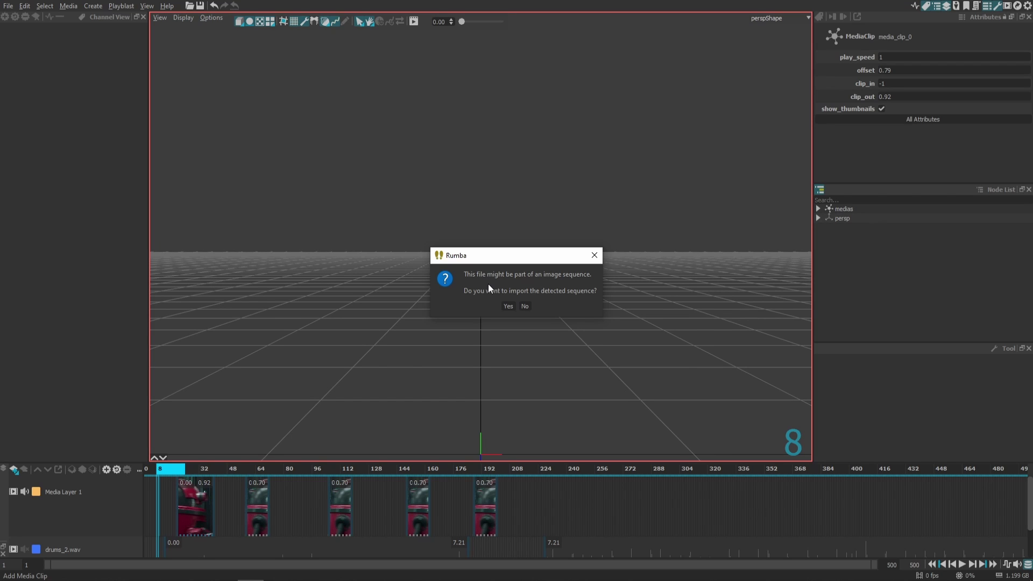
pyautogui.click(511, 306)
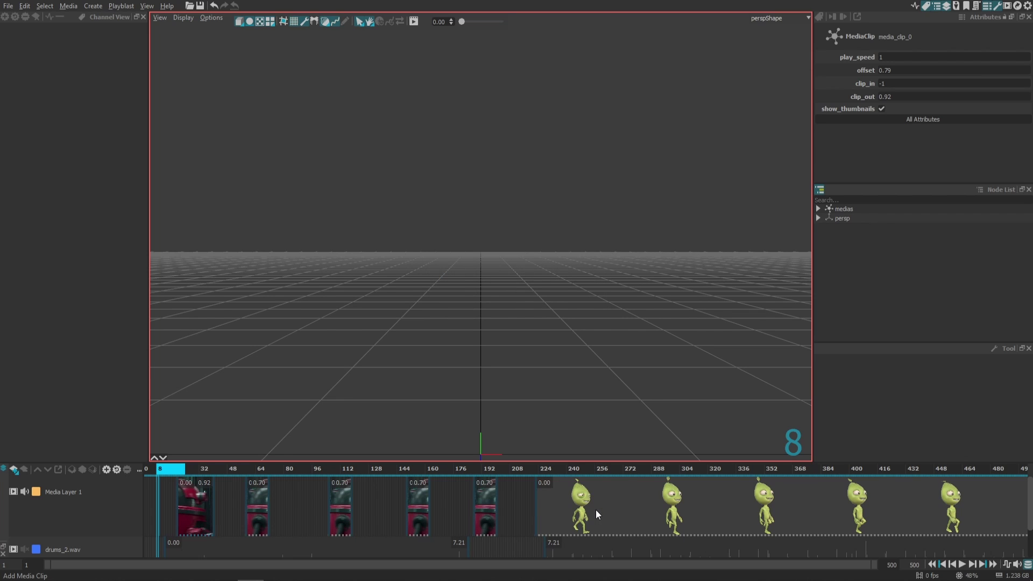
# Step: Drag the walk_seq clip earlier along Media Layer 1, keeping the trailer clip in place
pyautogui.moveTo(543, 471); pyautogui.dragTo(600, 469)
pyautogui.moveTo(645, 505); pyautogui.dragTo(393, 512)
pyautogui.moveTo(537, 525); pyautogui.dragTo(476, 518)
pyautogui.moveTo(202, 504); pyautogui.dragTo(344, 511)
pyautogui.moveTo(442, 509); pyautogui.dragTo(437, 511)
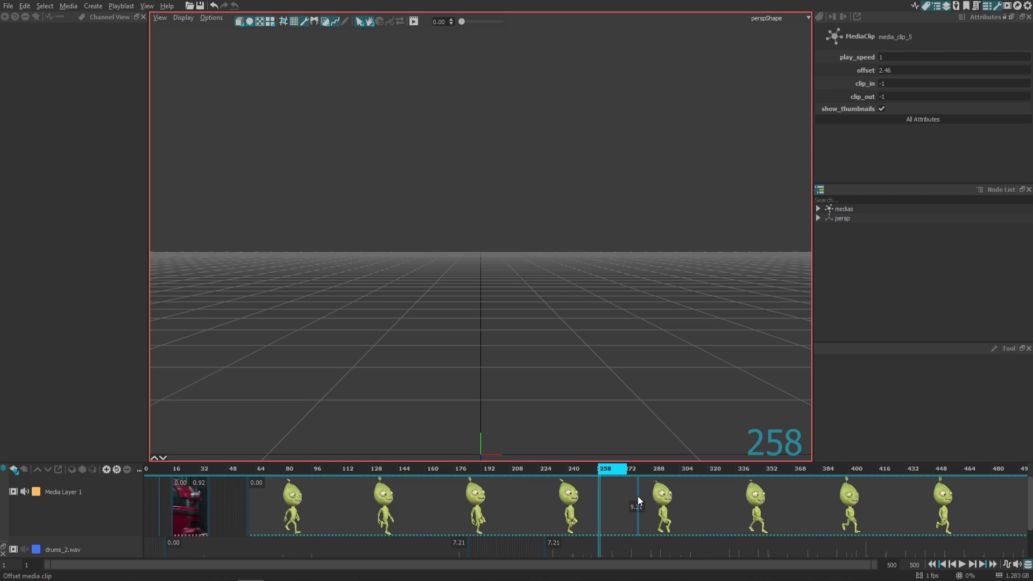
# Step: Inspect media_2 in the Node List and settle the walk clip at offset 2
pyautogui.click(818, 208)
pyautogui.click(860, 237)
pyautogui.click(860, 236)
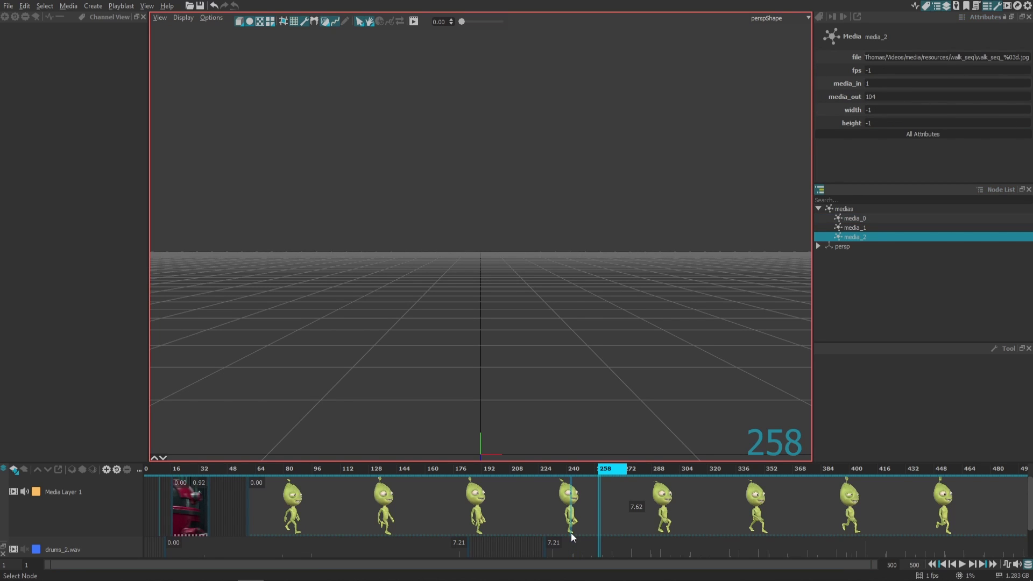
pyautogui.moveTo(688, 507)
pyautogui.mouseDown()
pyautogui.moveTo(658, 511)
pyautogui.moveTo(675, 508)
pyautogui.mouseUp()
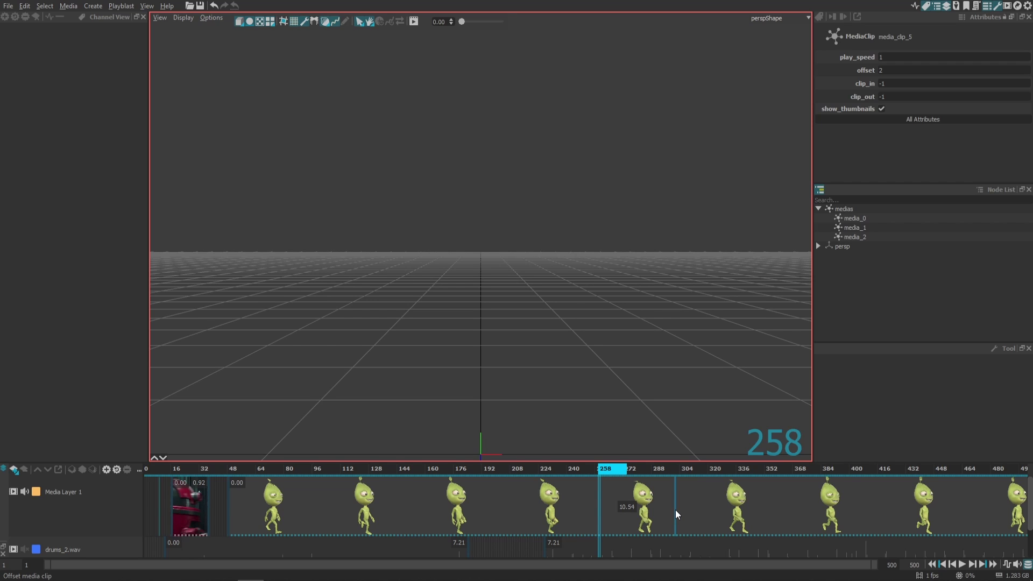
# Step: Add an enlarged Media Viewer showing media_layer_1 and play the scene from frame 0
pyautogui.click(1006, 8)
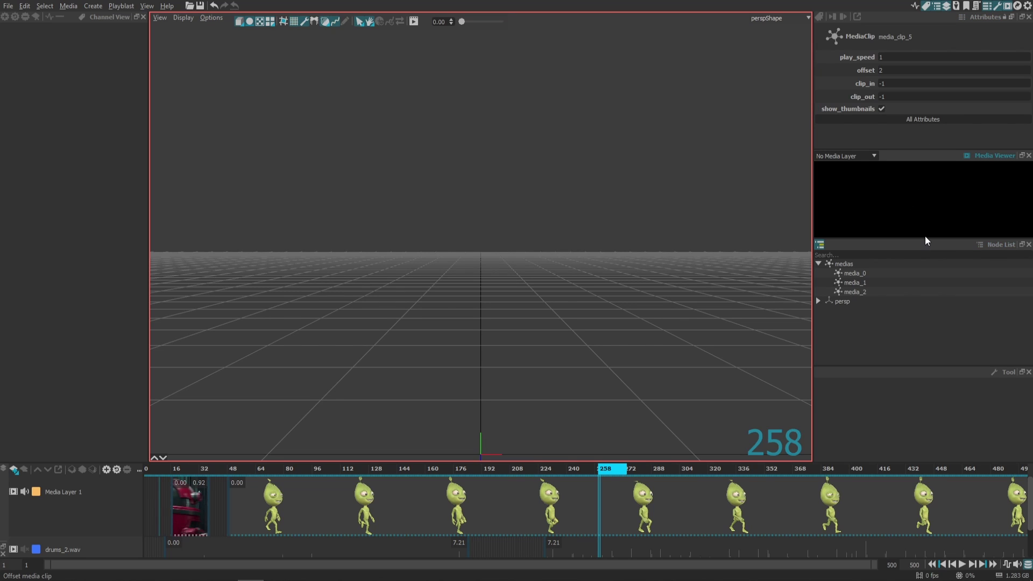
pyautogui.moveTo(925, 237); pyautogui.dragTo(918, 271)
pyautogui.click(860, 156)
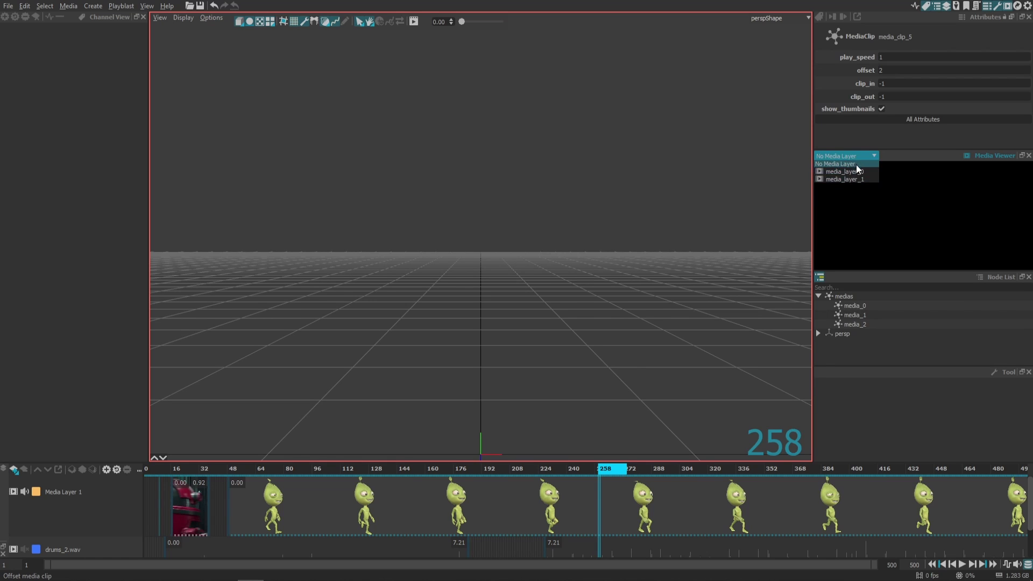
pyautogui.click(854, 179)
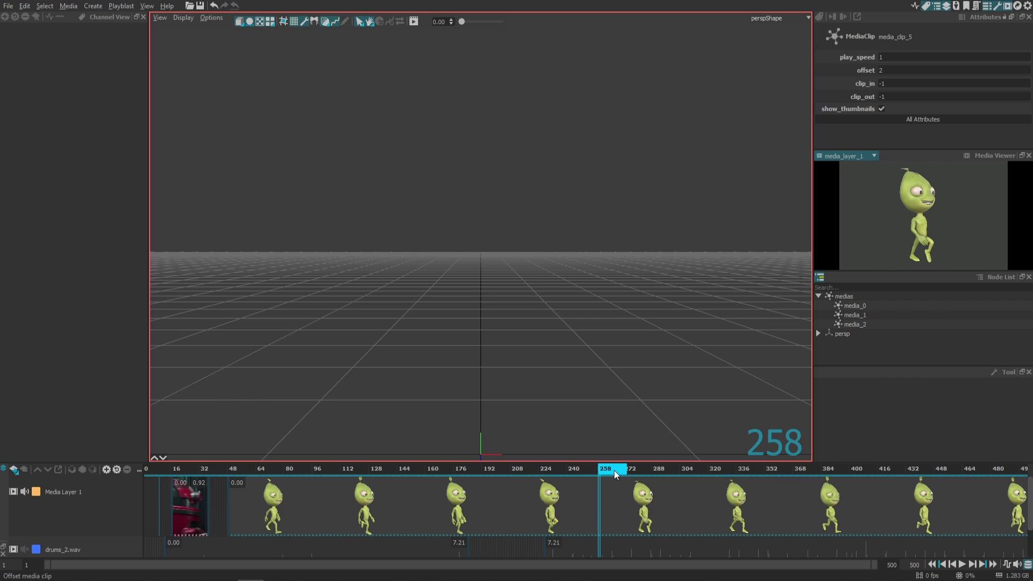
pyautogui.moveTo(615, 470); pyautogui.dragTo(164, 469)
pyautogui.press('space')
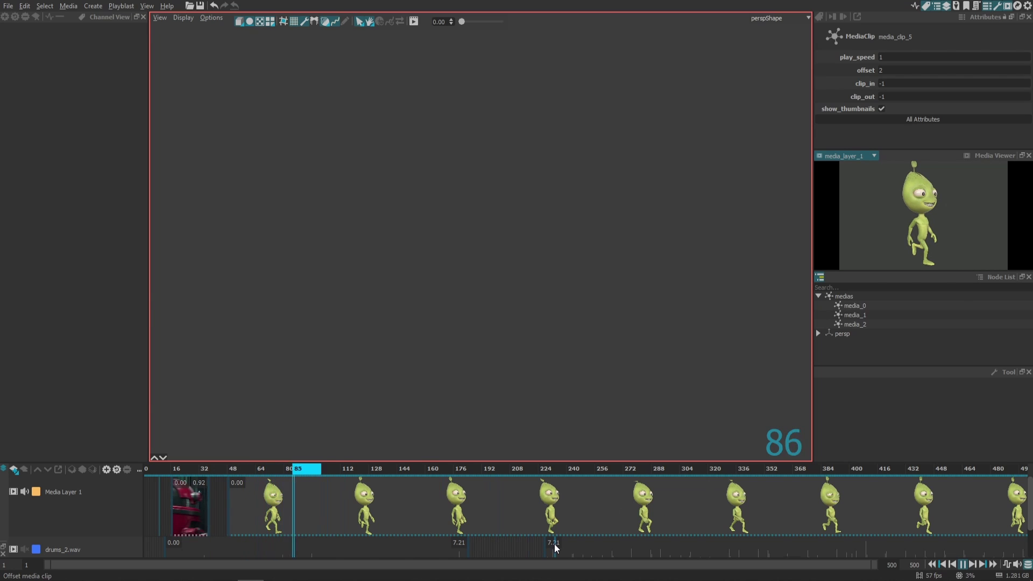
# Step: Set media_2's fps to 25, then play the retimed timeline and stop at frame 200
pyautogui.press('space')
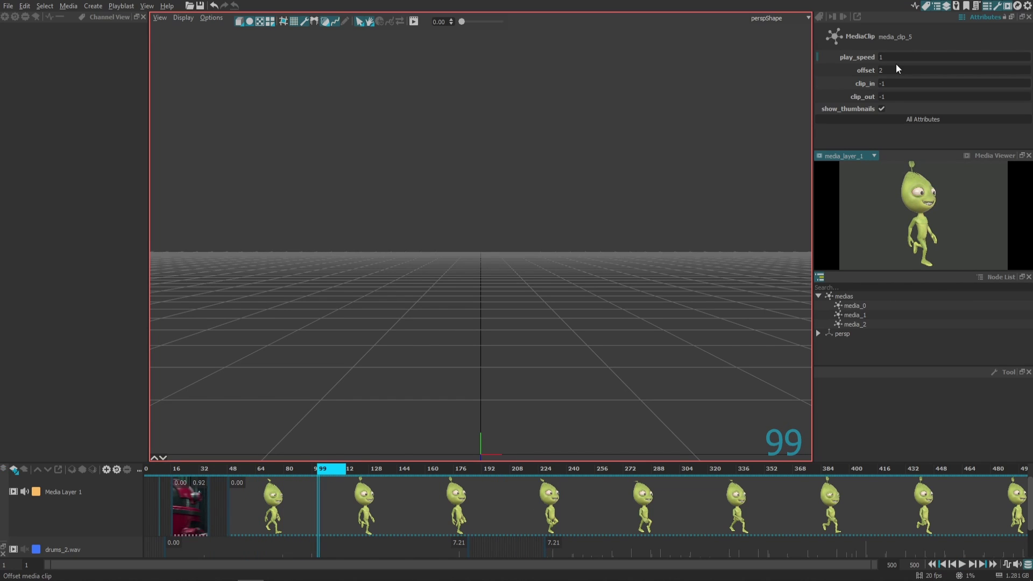
pyautogui.click(833, 286)
pyautogui.click(860, 324)
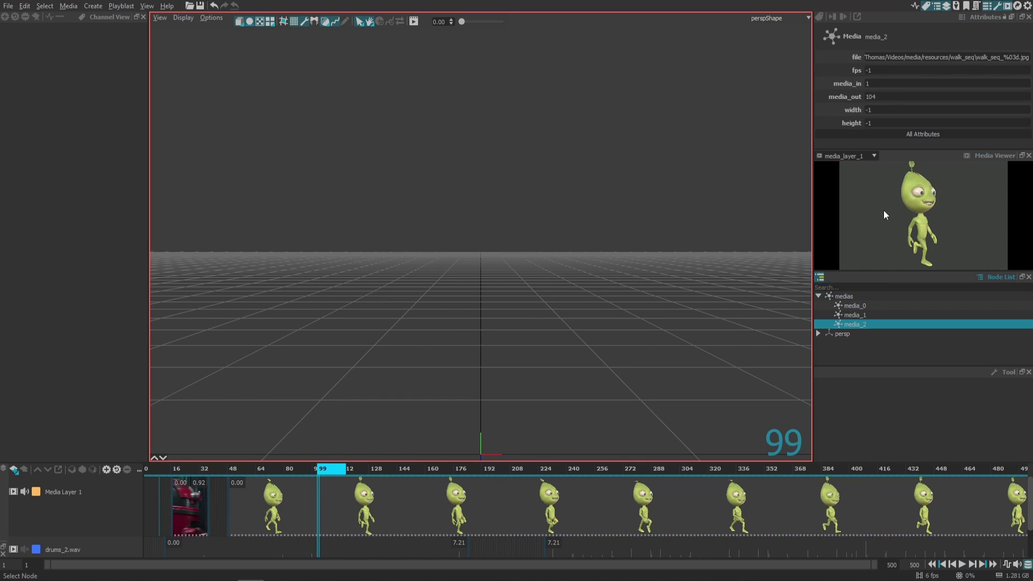
pyautogui.doubleClick(887, 70)
pyautogui.tripleClick(886, 70)
pyautogui.write('25')
pyautogui.press('Return')
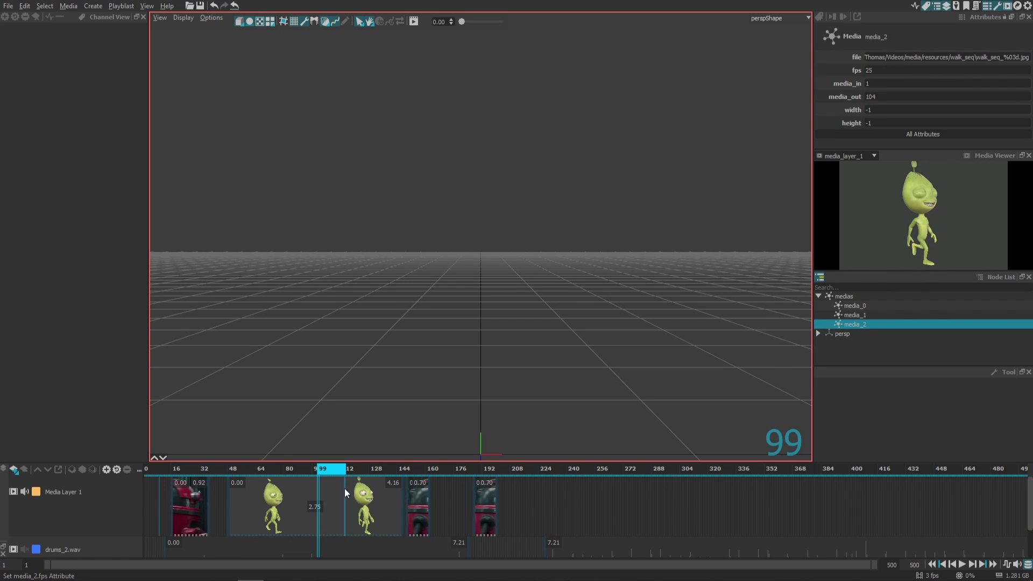
pyautogui.press('space')
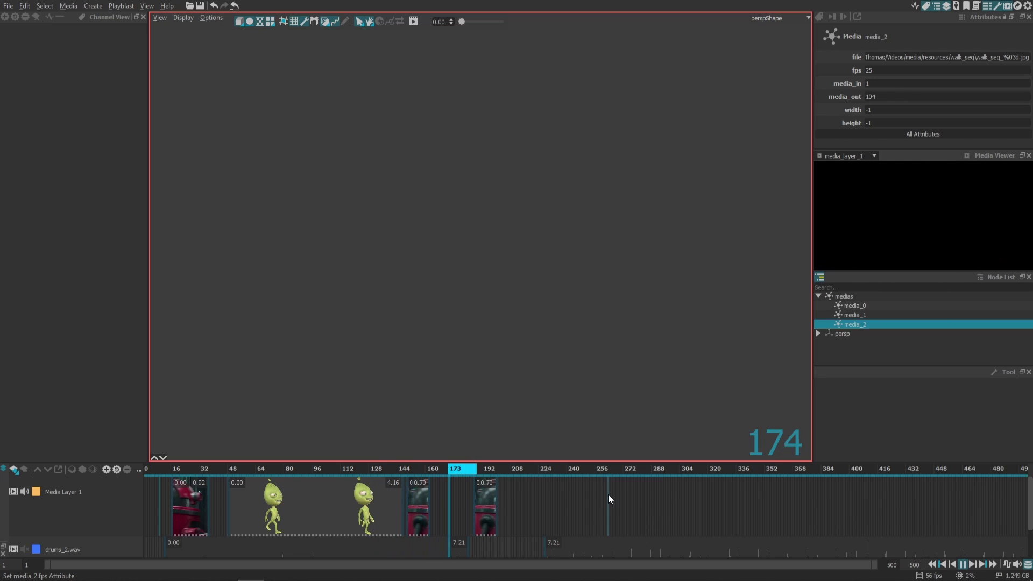
pyautogui.press('space')
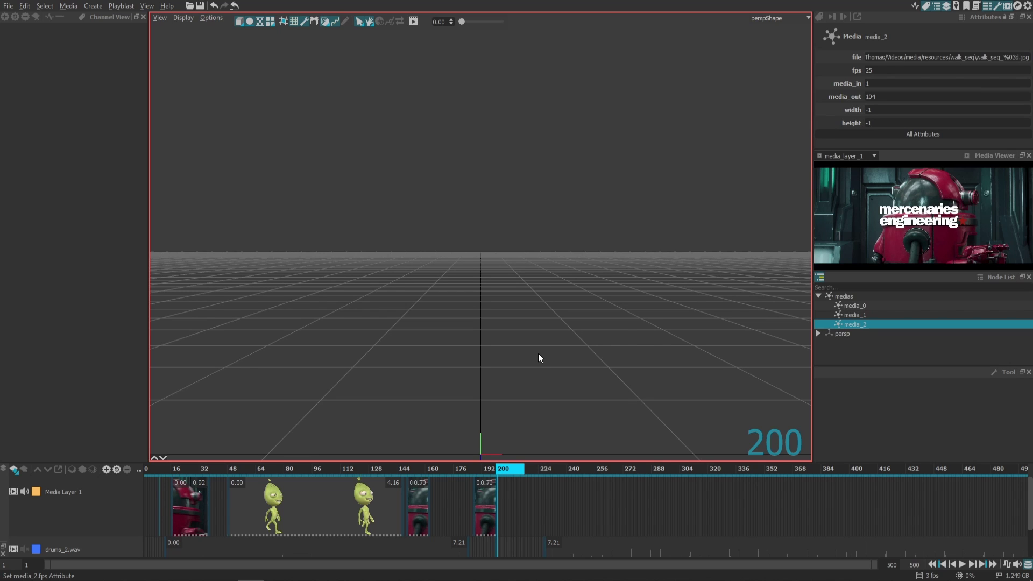
# Step: Create a new image plane whose media attribute is media_layer_1
pyautogui.click(93, 6)
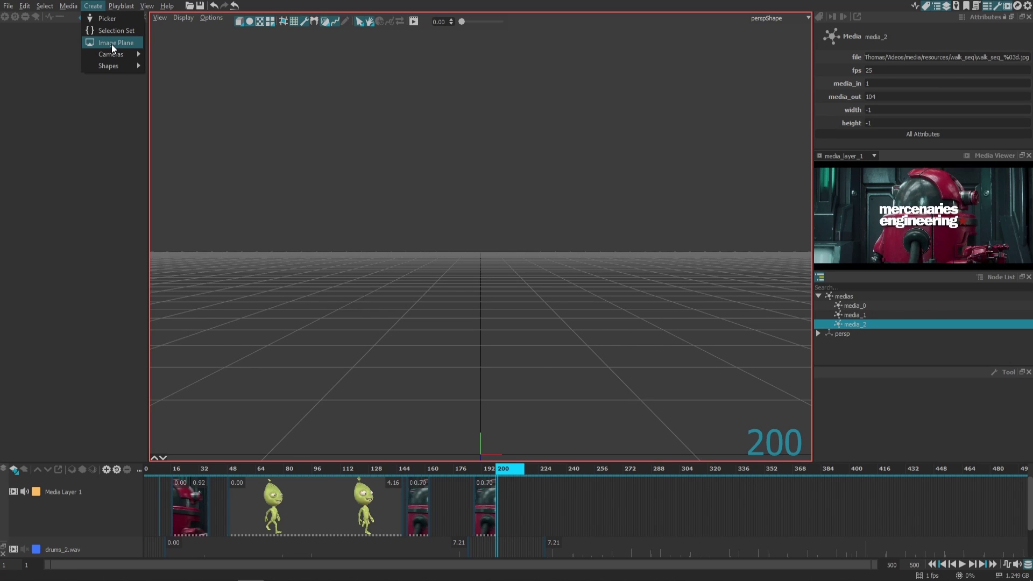
pyautogui.click(112, 44)
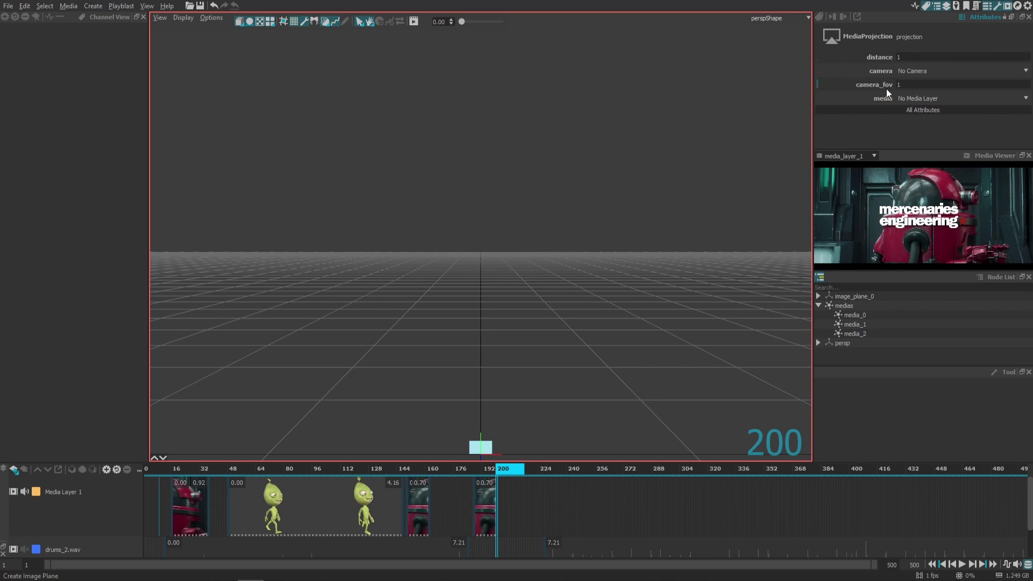
pyautogui.click(934, 98)
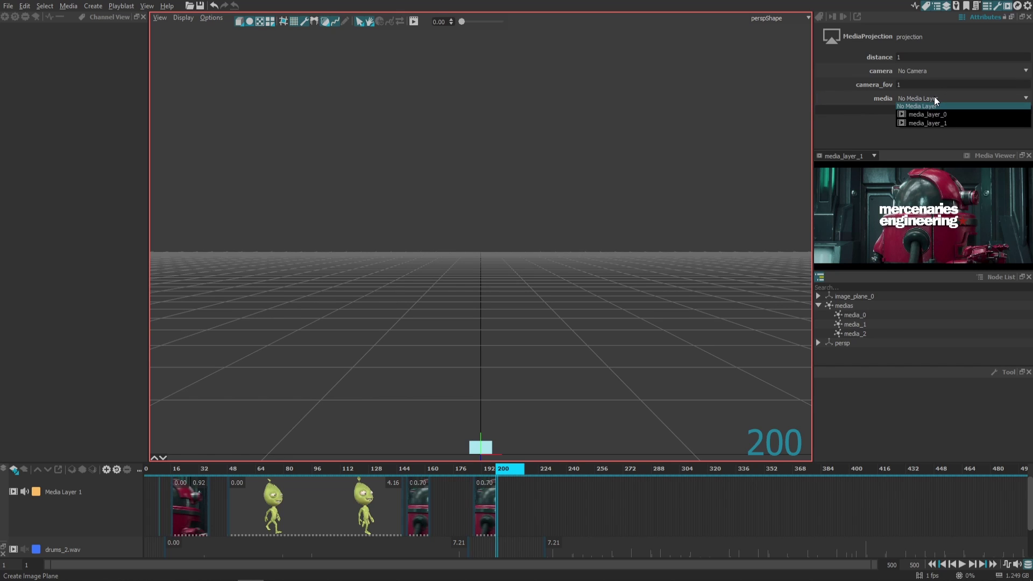
pyautogui.click(940, 123)
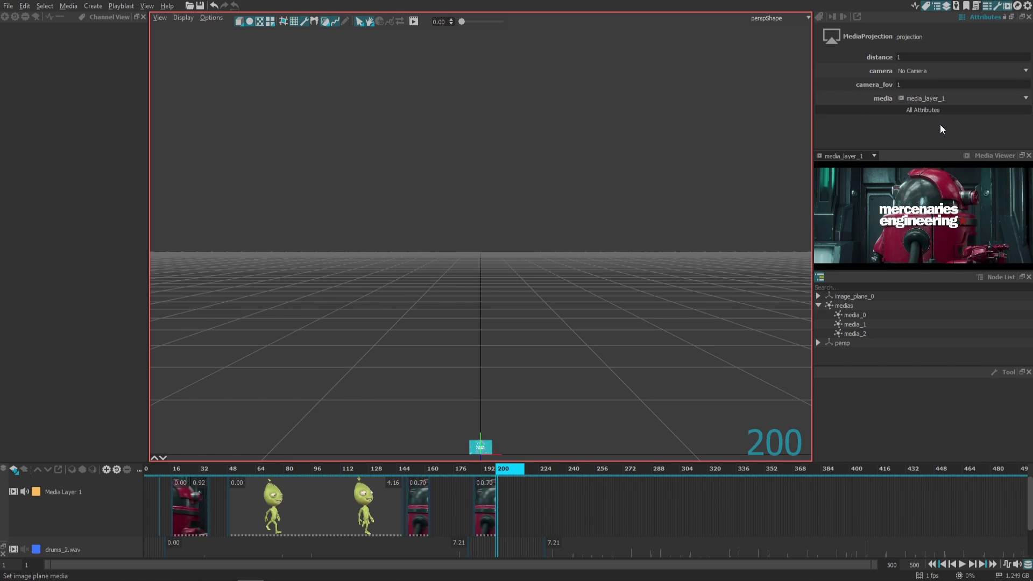
# Step: Scale image_plane_0 up to about 1.66 and expand it in the scene list
pyautogui.click(480, 446)
pyautogui.press('r')
pyautogui.moveTo(479, 453); pyautogui.dragTo(728, 483)
pyautogui.scroll(-3, 670, 357)
pyautogui.click(670, 357)
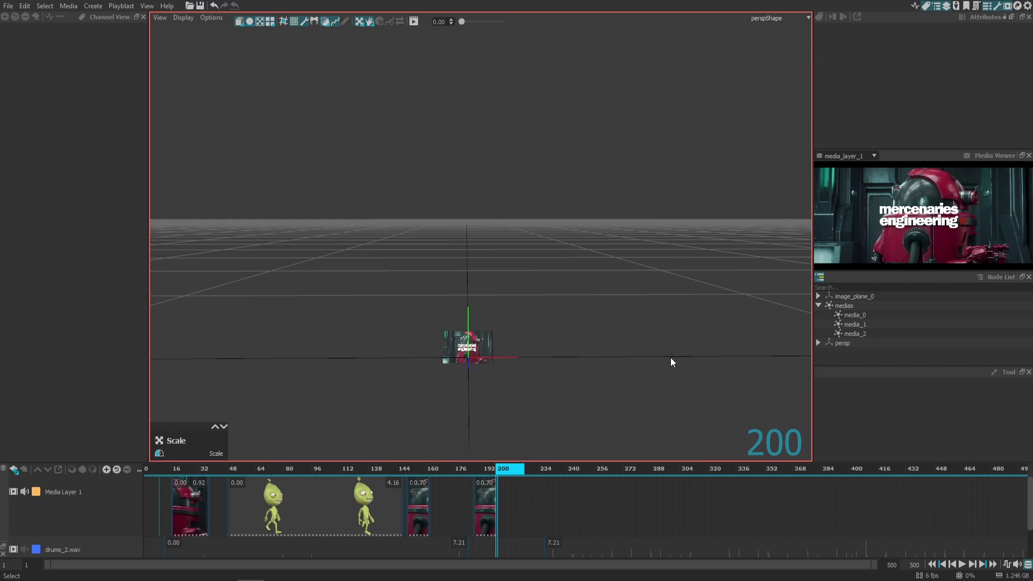
pyautogui.click(820, 294)
# Step: Set the image plane's projection camera to perspShape
pyautogui.click(847, 304)
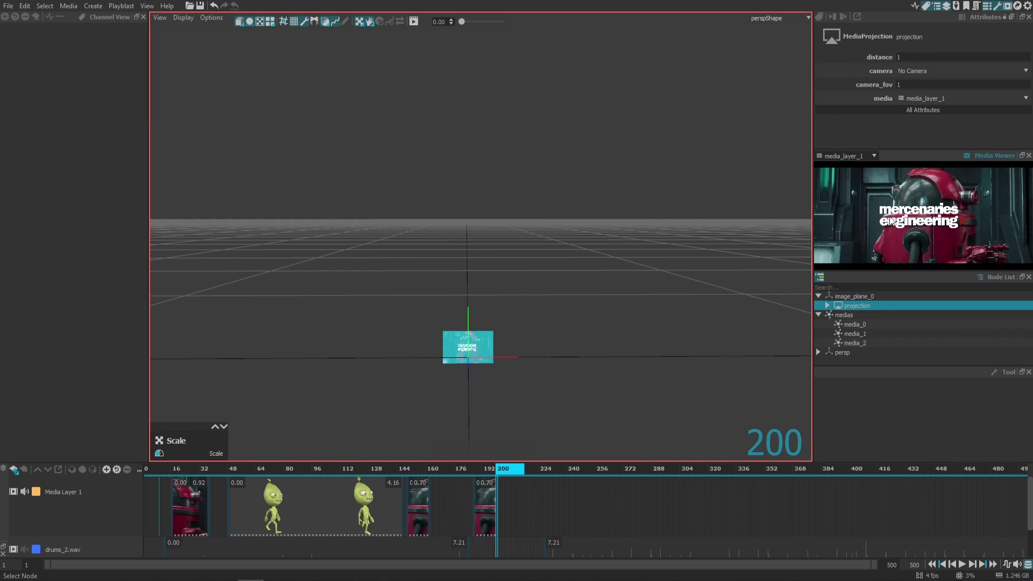
pyautogui.click(932, 70)
pyautogui.click(932, 85)
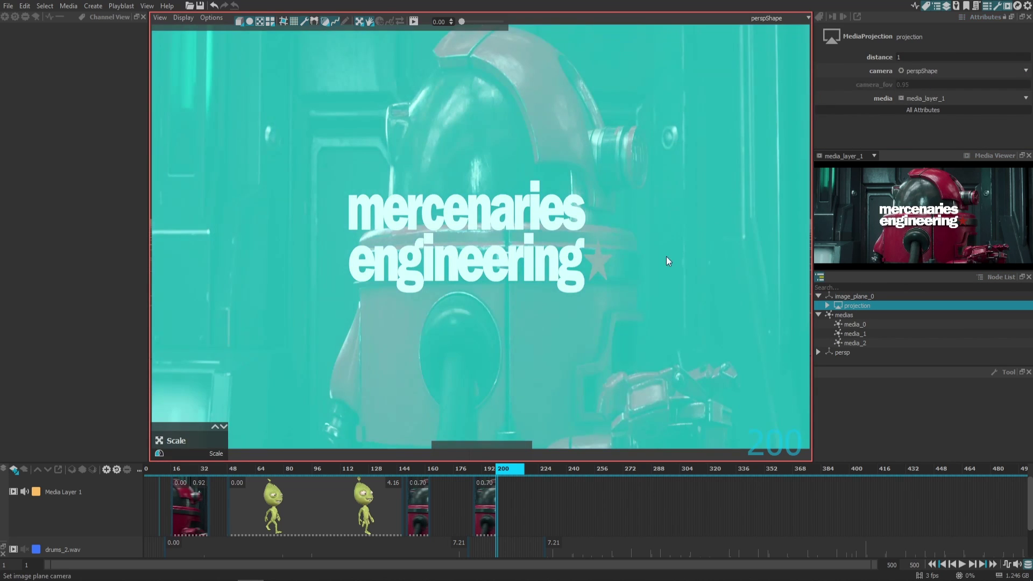
# Step: Add a new perspective camera Camera_1 and orbit its view around the image plane
pyautogui.click(93, 6)
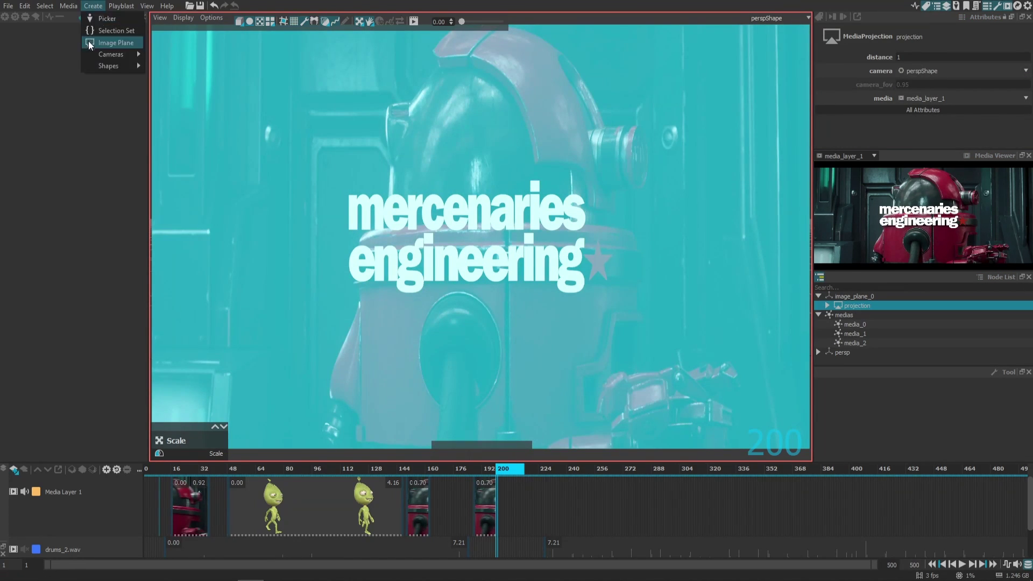
pyautogui.moveTo(114, 56)
pyautogui.click(173, 57)
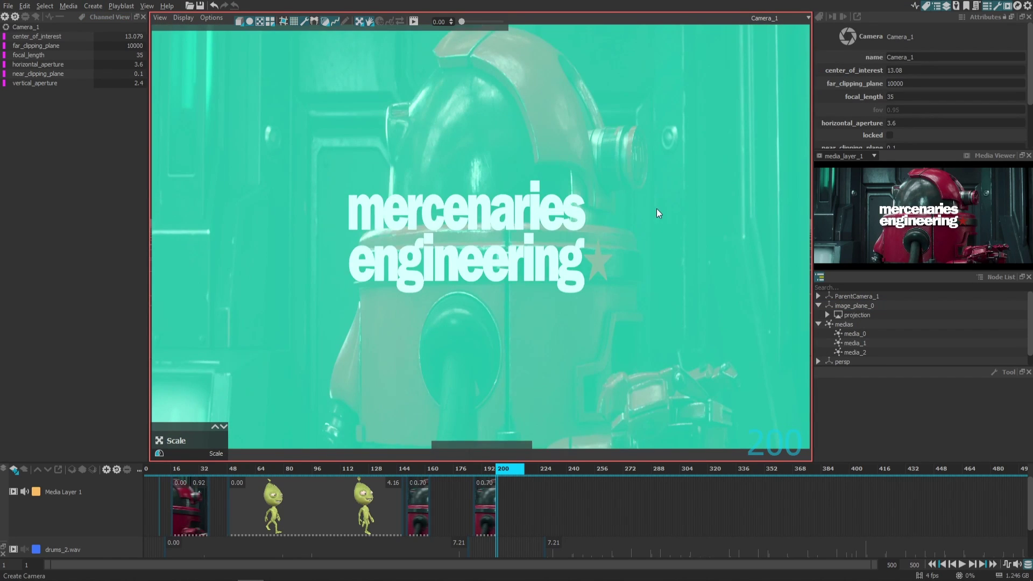
pyautogui.scroll(-3, 642, 214)
pyautogui.keyDown('alt'); pyautogui.moveTo(630, 215); pyautogui.dragTo(460, 276); pyautogui.keyUp('alt')
pyautogui.click(672, 221)
# Step: Play the scene, rewind near the start, and stop playback at frame 79
pyautogui.press('space')
pyautogui.press('space')
pyautogui.click(501, 467)
pyautogui.moveTo(501, 466); pyautogui.dragTo(157, 469)
pyautogui.press('space')
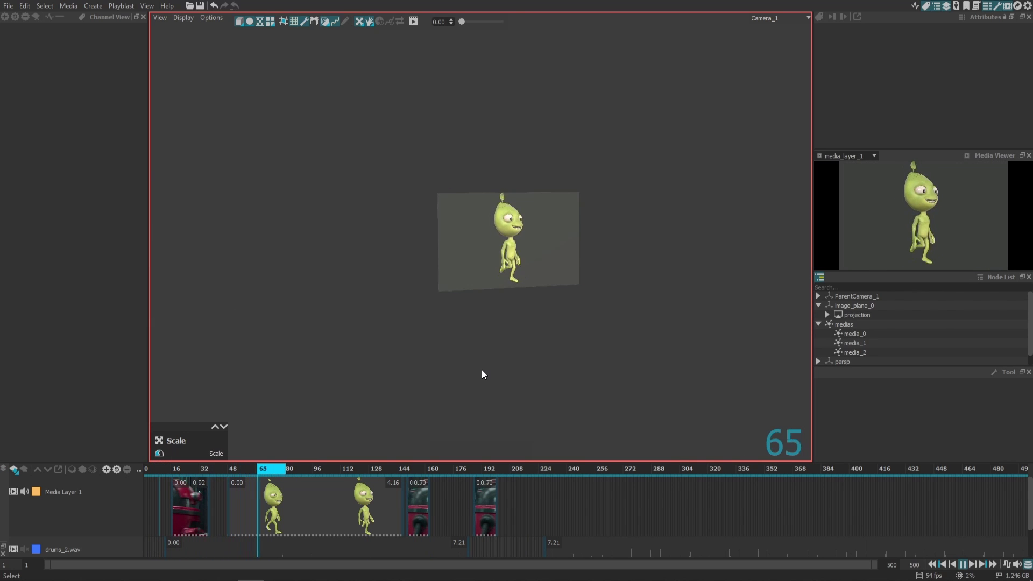
pyautogui.press('space')
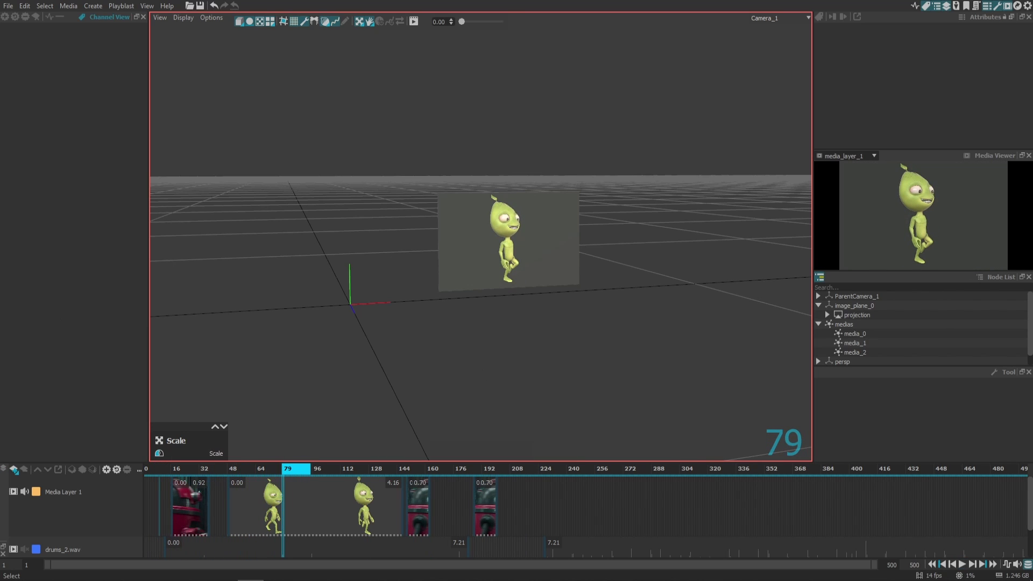